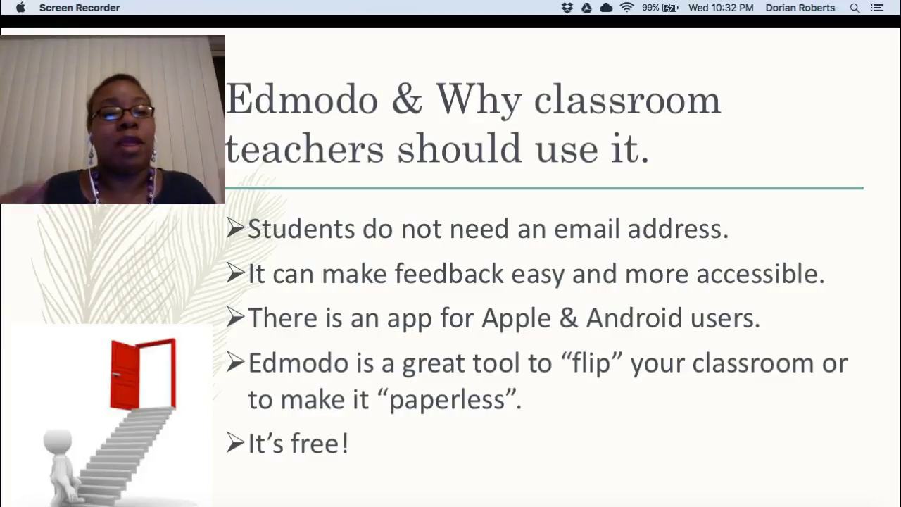
Advance from the 'Why classroom teachers should use it' slide to the Agenda slide.
key(Right)
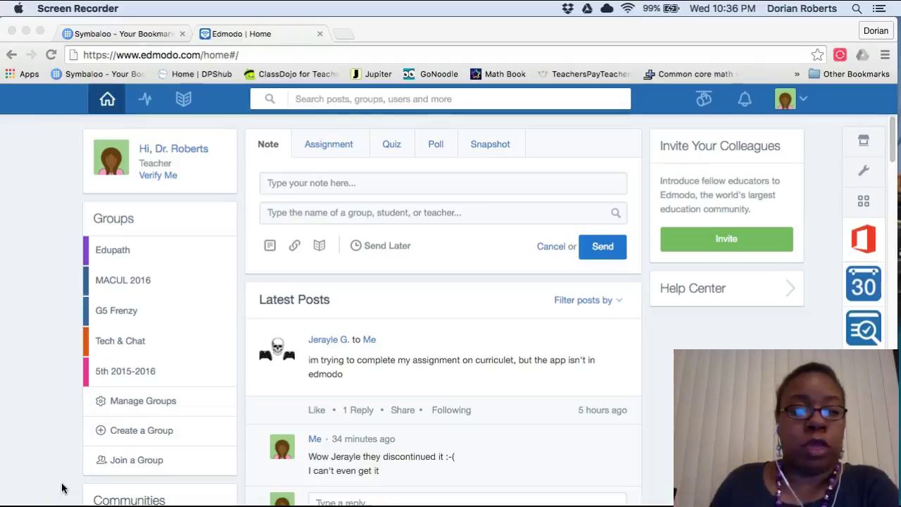
Go to the 5th 2015-2016 group, then choose it from the Progress dropdown to show its gradebook.
click(112, 123)
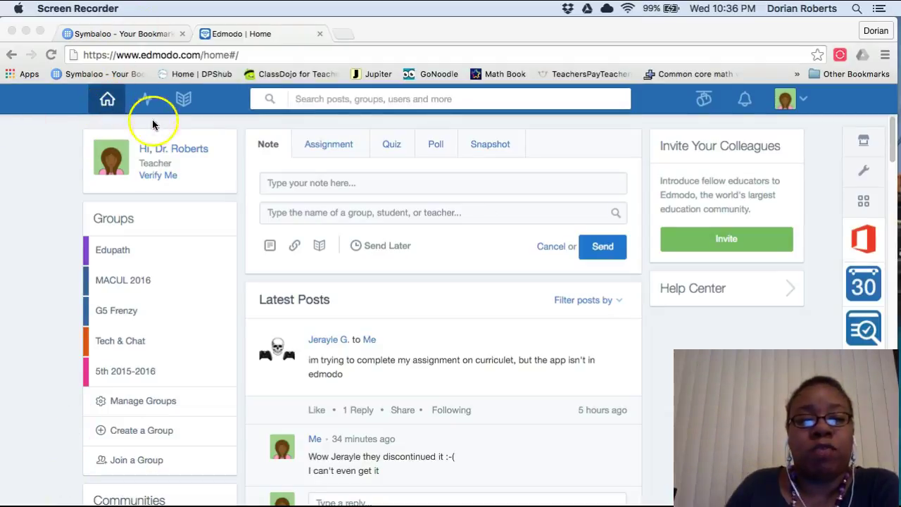
click(106, 112)
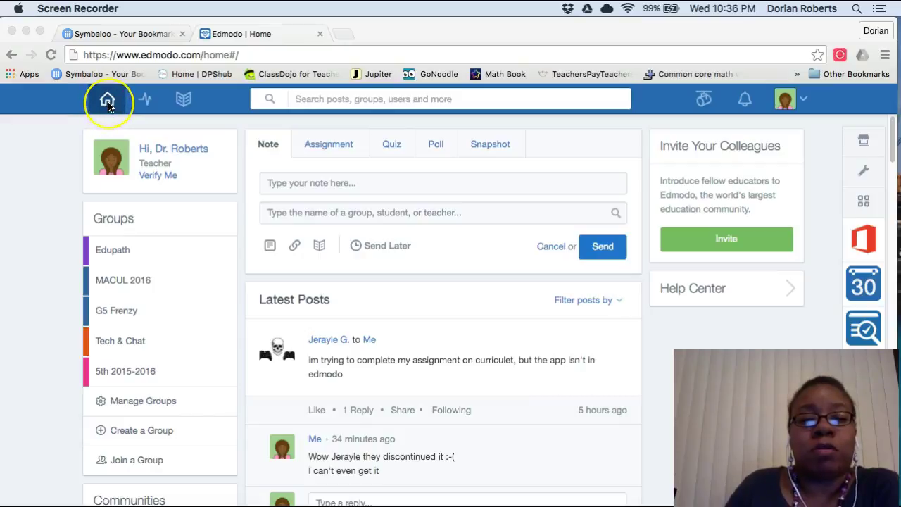
click(119, 105)
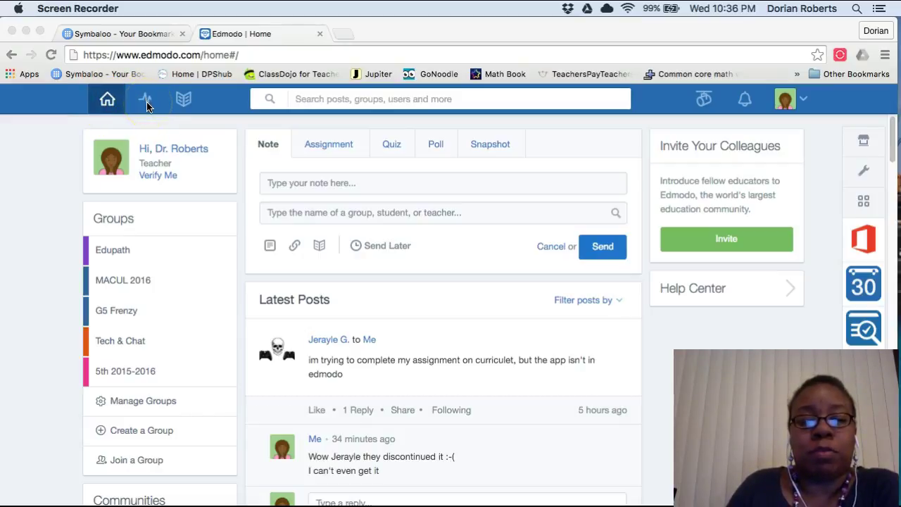
click(146, 369)
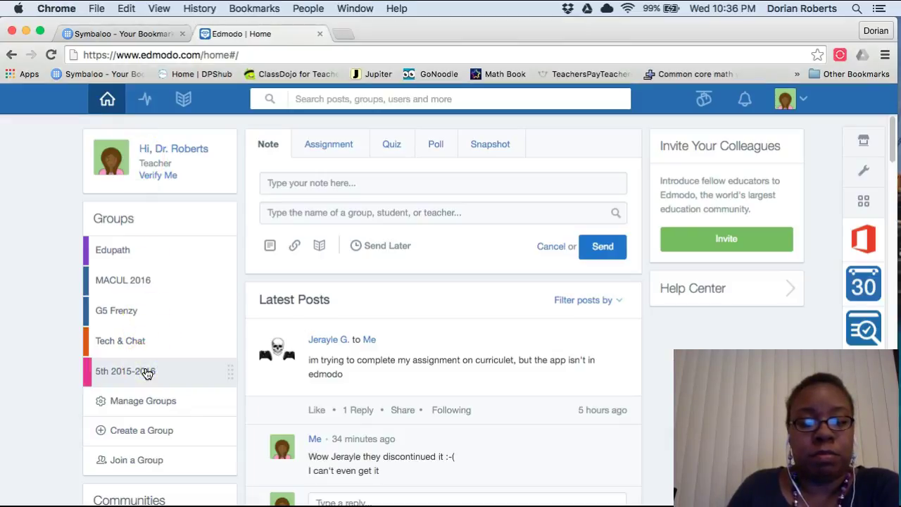
click(146, 371)
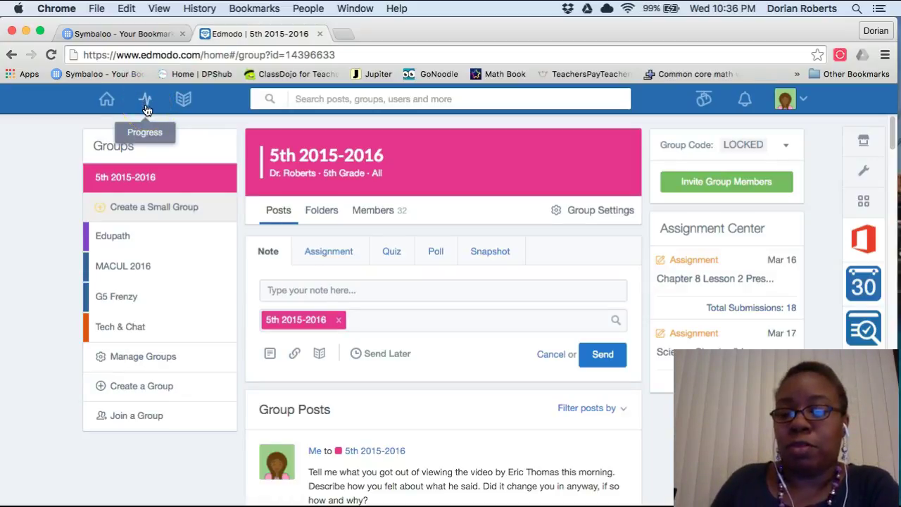
click(145, 106)
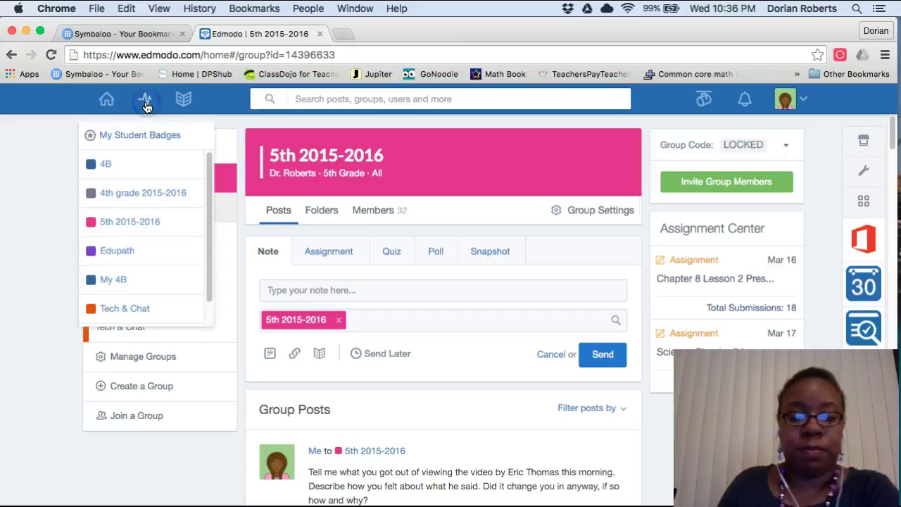
click(130, 223)
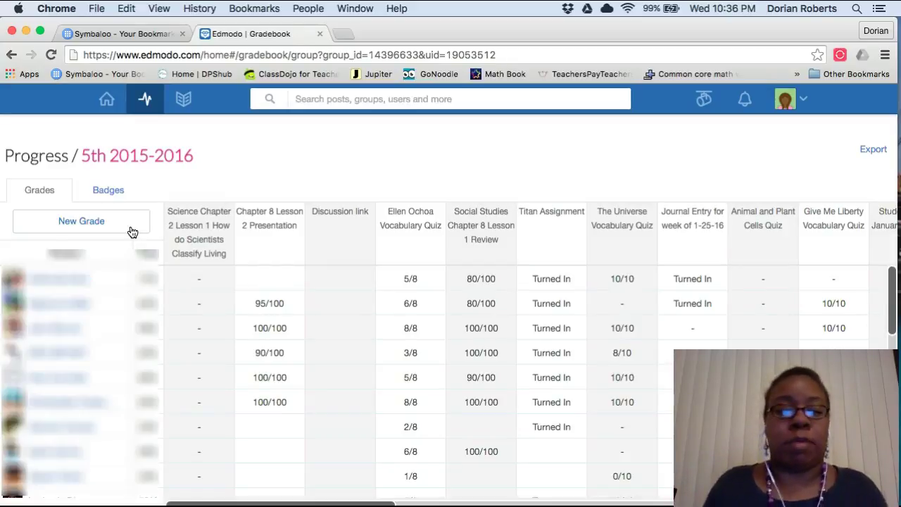
Start a new grade column with the New Grade button in the 5th 2015-2016 gradebook.
click(176, 215)
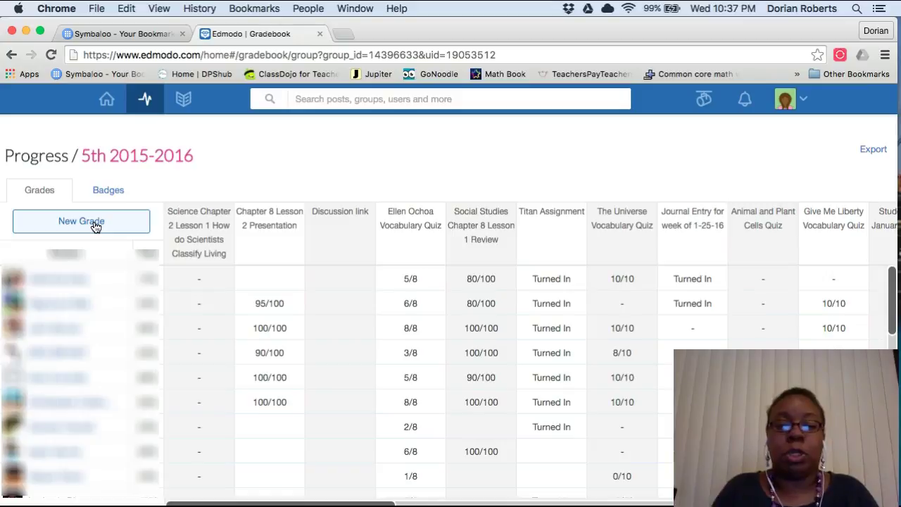
Create a new grade column titled 'Journal Writing'.
click(96, 224)
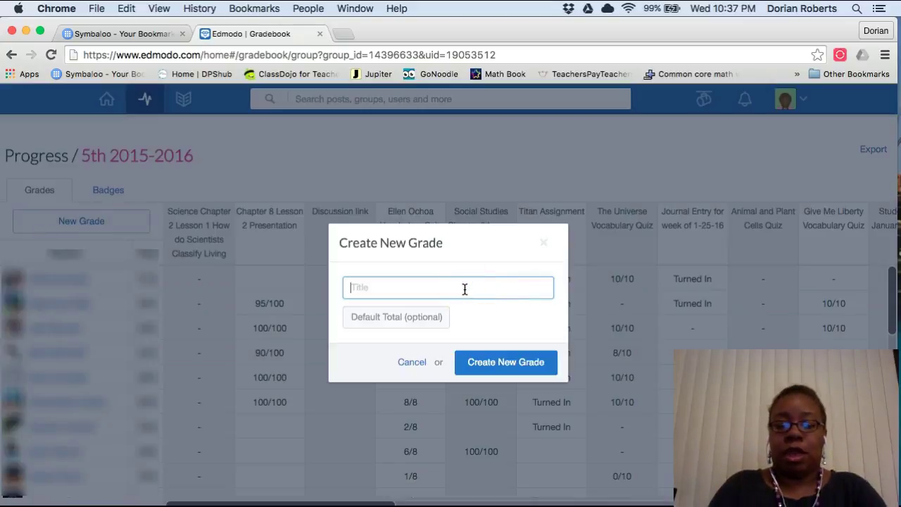
text(Journal )
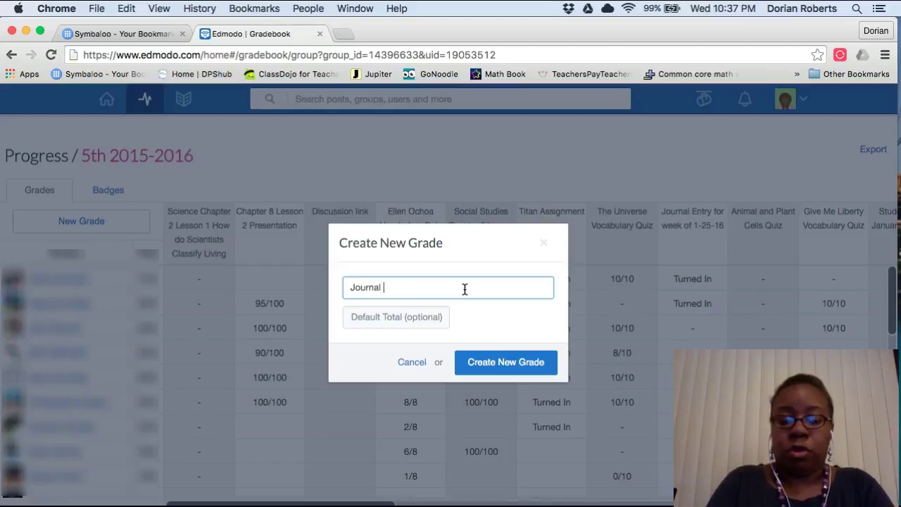
text(Writing)
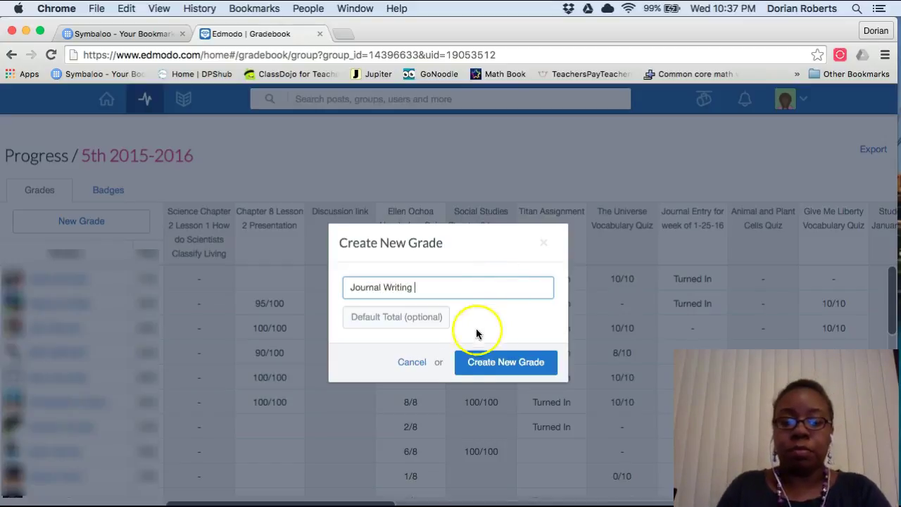
click(521, 368)
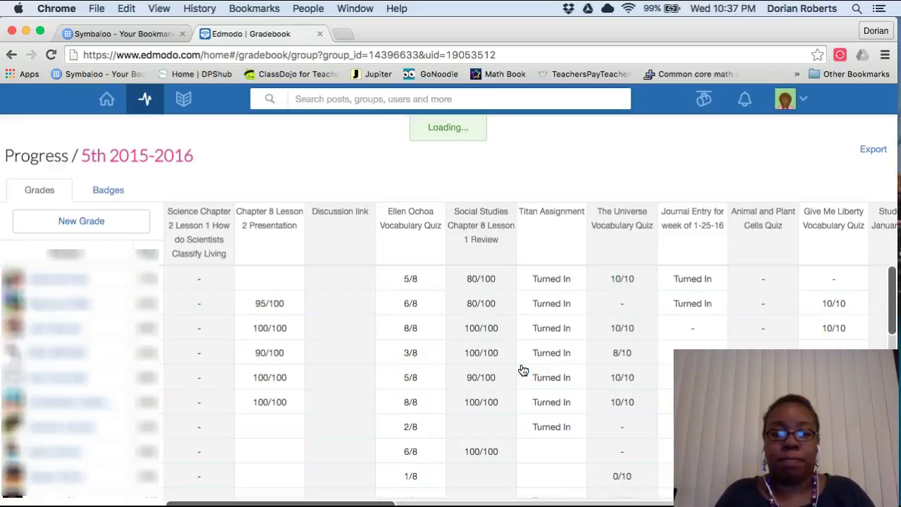
Enter Journal Writing grades of 90/100 for the first and second students.
click(191, 233)
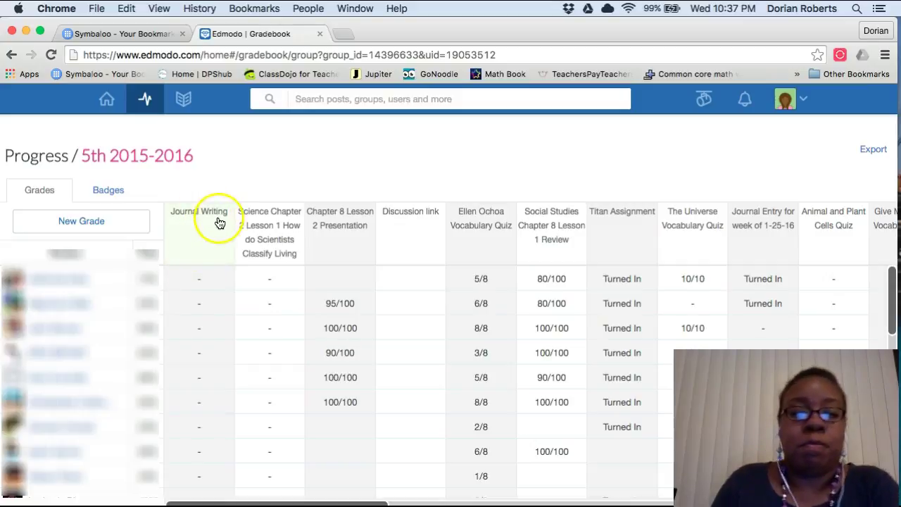
click(200, 283)
click(216, 281)
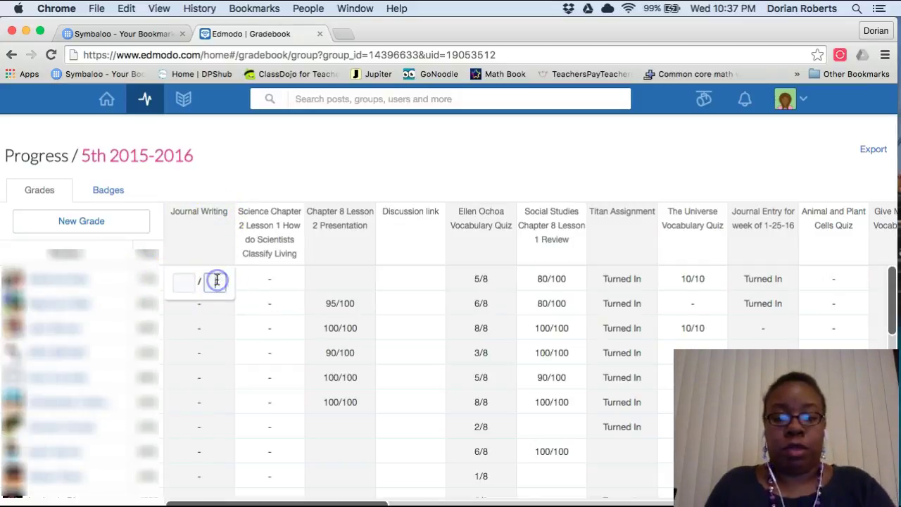
text(100)
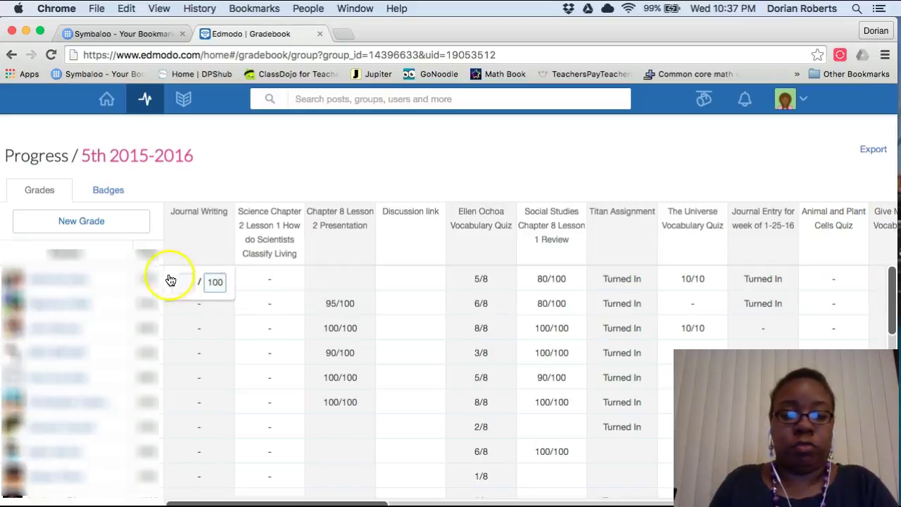
click(185, 282)
text(90)
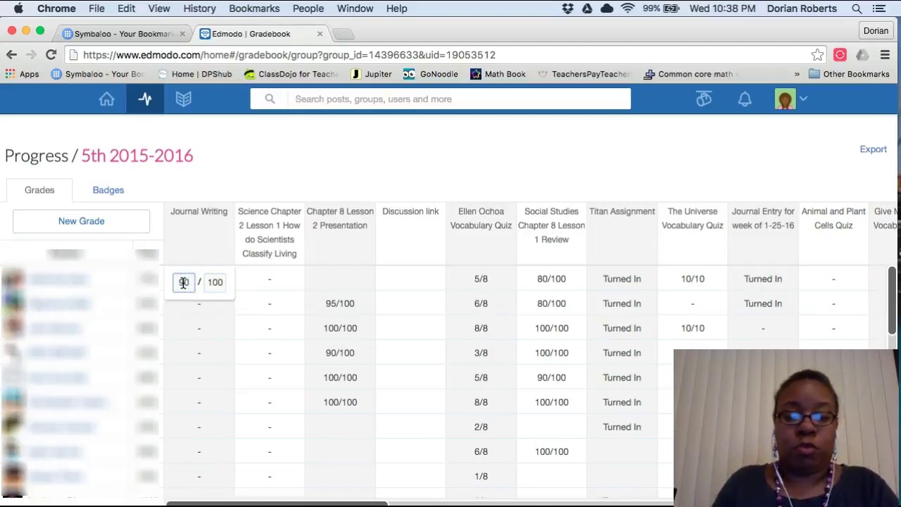
click(221, 305)
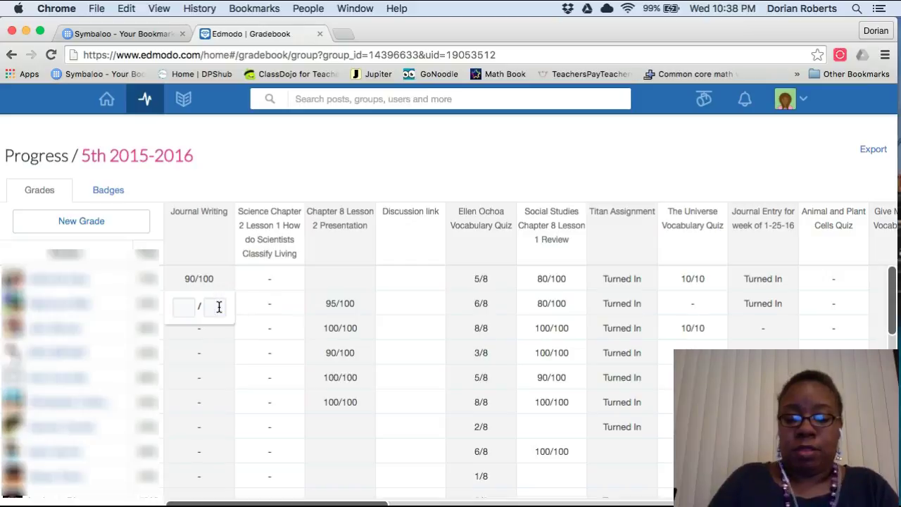
click(177, 306)
click(215, 305)
text(100)
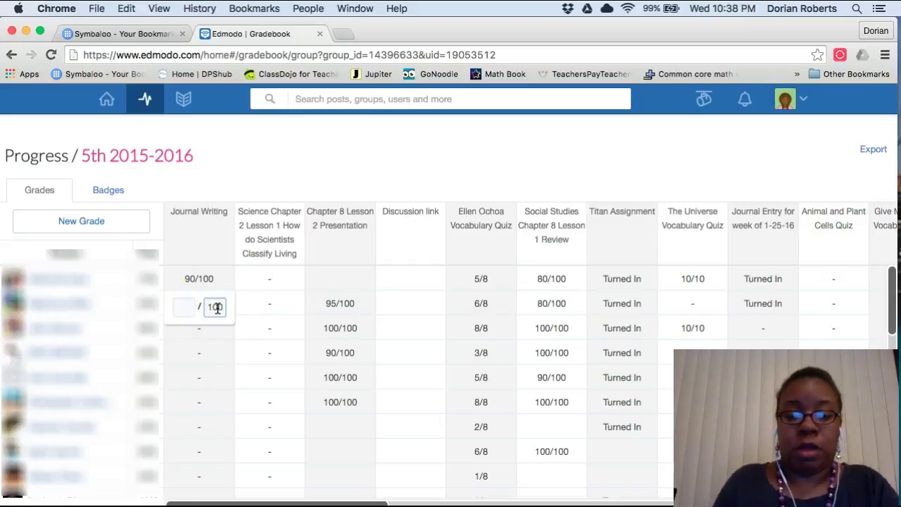
click(182, 306)
text(90)
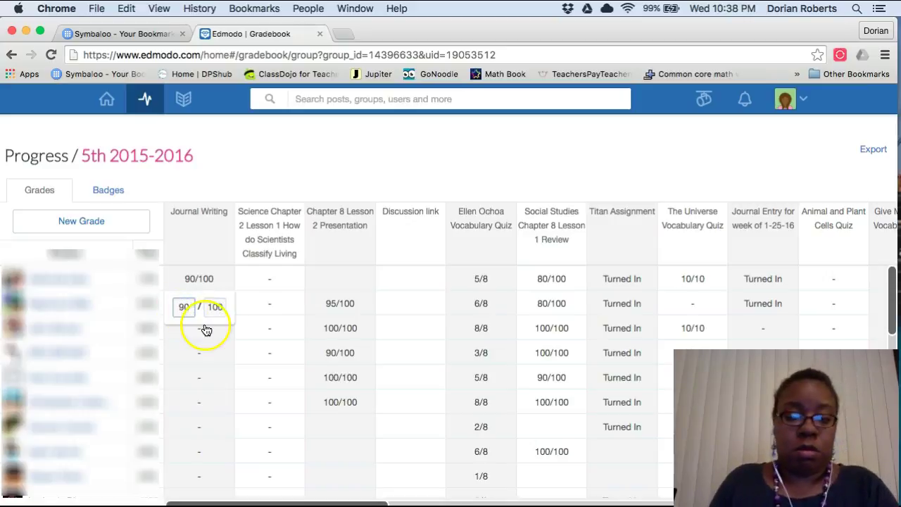
Enter and save an 80/100 Journal Writing grade for the third student.
click(211, 332)
click(193, 341)
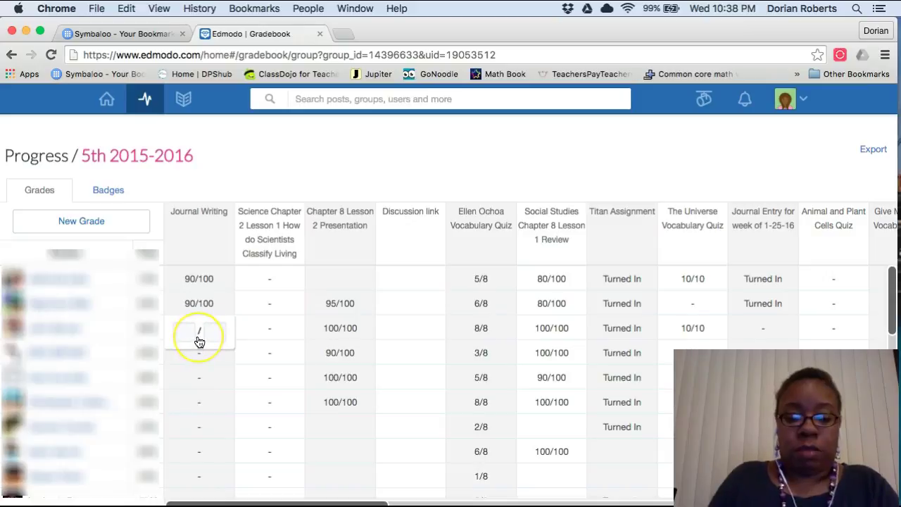
click(187, 335)
text(80)
click(221, 327)
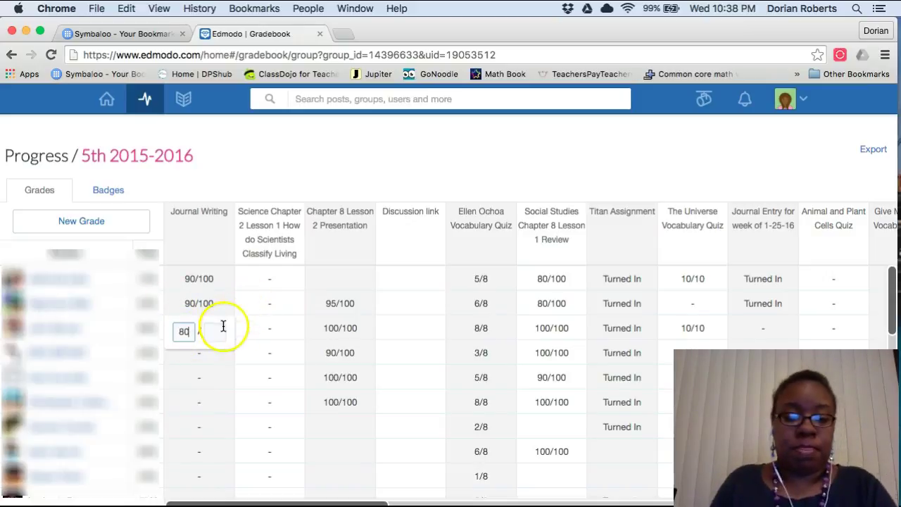
text(100)
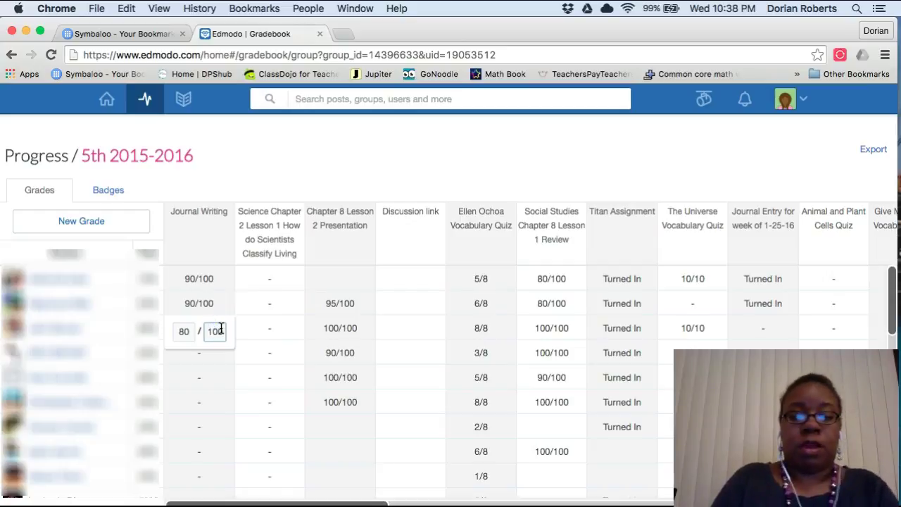
key(Return)
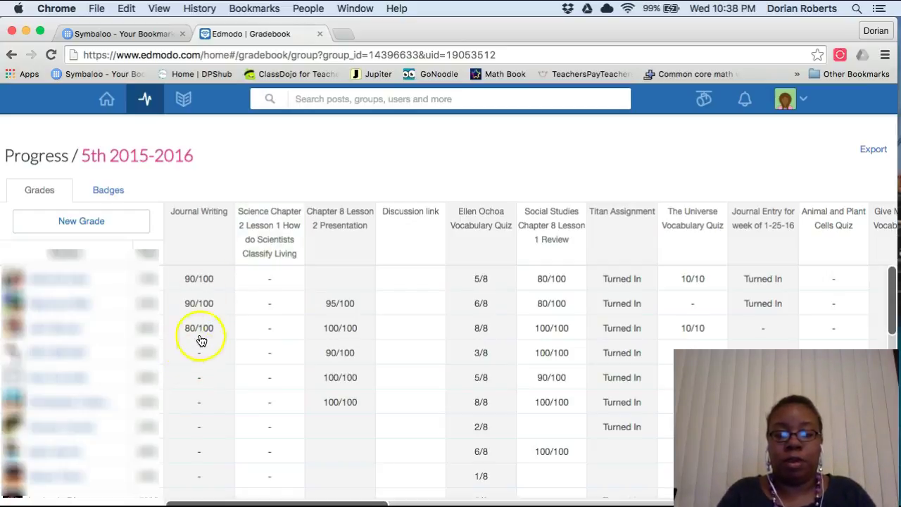
Edit the Journal Writing column to a default total of 100 points and save it.
right_click(203, 237)
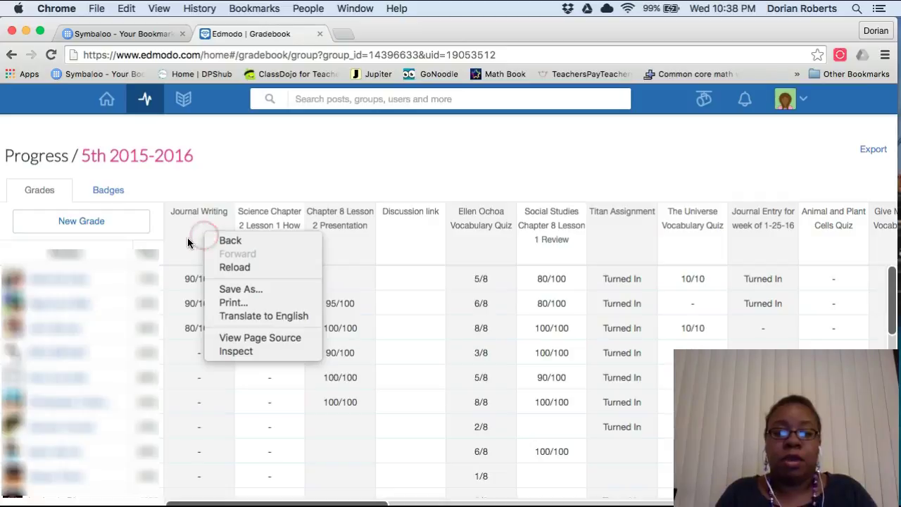
click(185, 239)
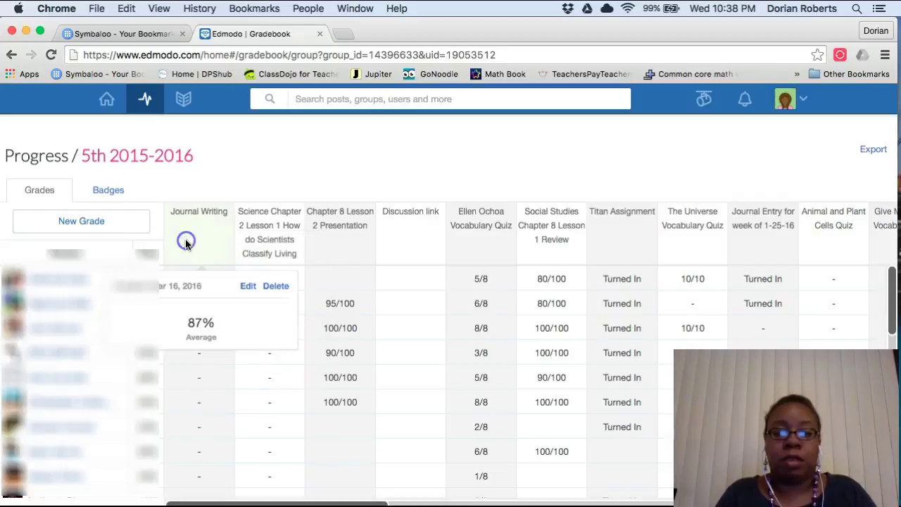
click(248, 286)
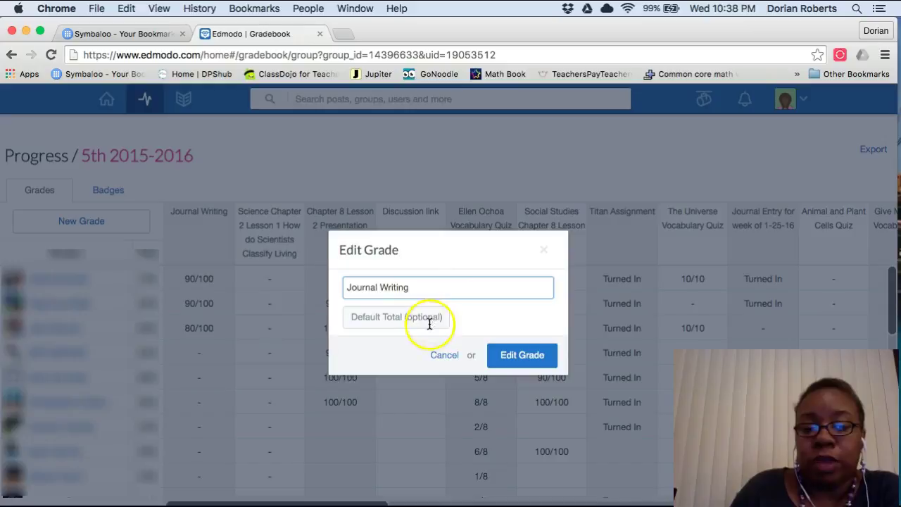
click(422, 318)
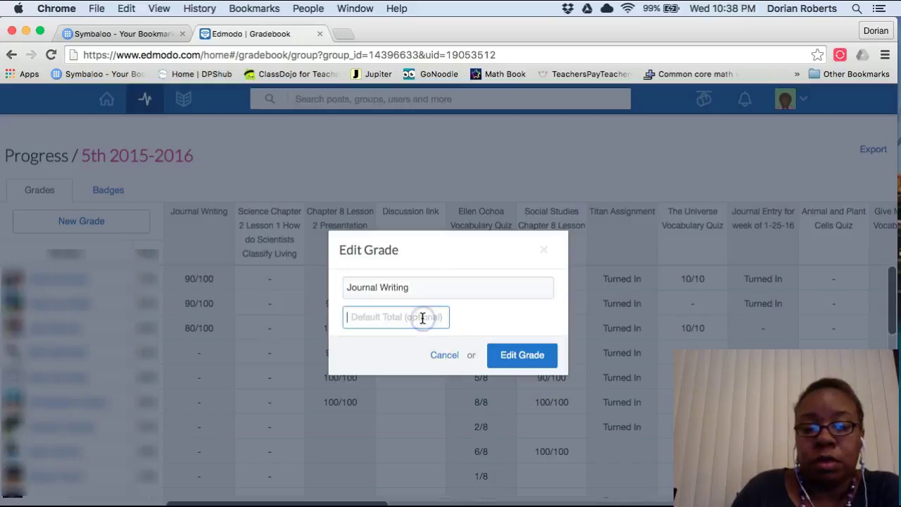
text(100)
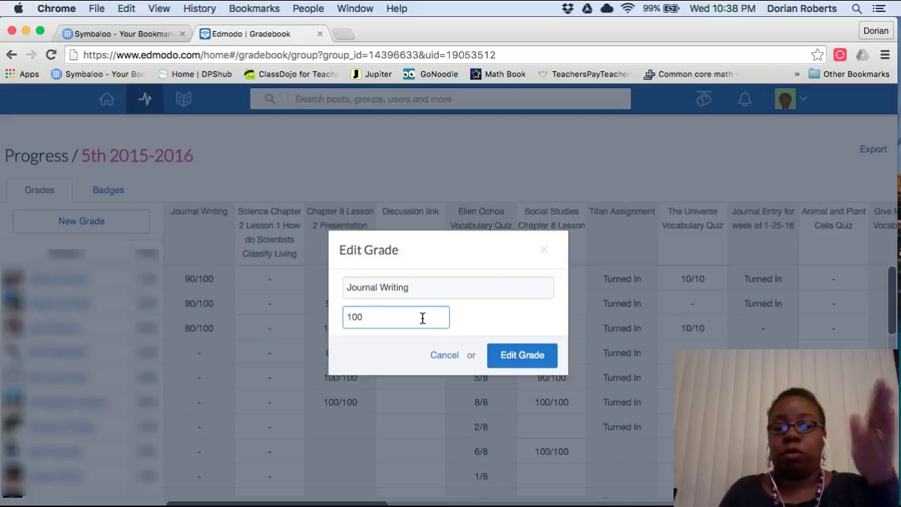
click(514, 357)
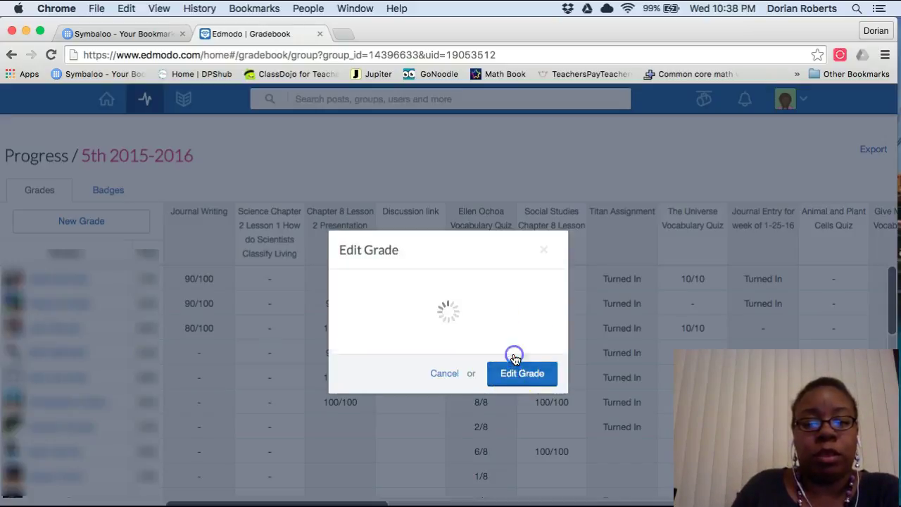
Delete the Journal Writing column from its header popover and confirm with Yes.
click(217, 354)
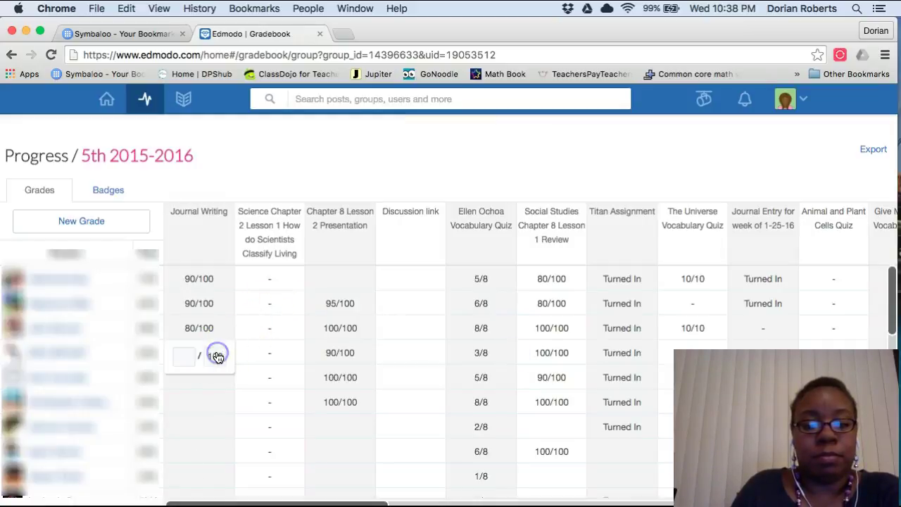
click(205, 389)
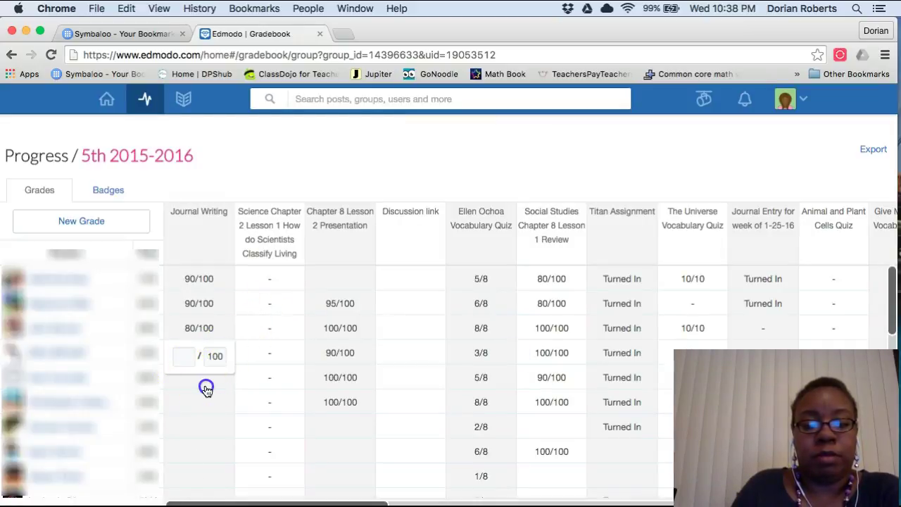
click(187, 352)
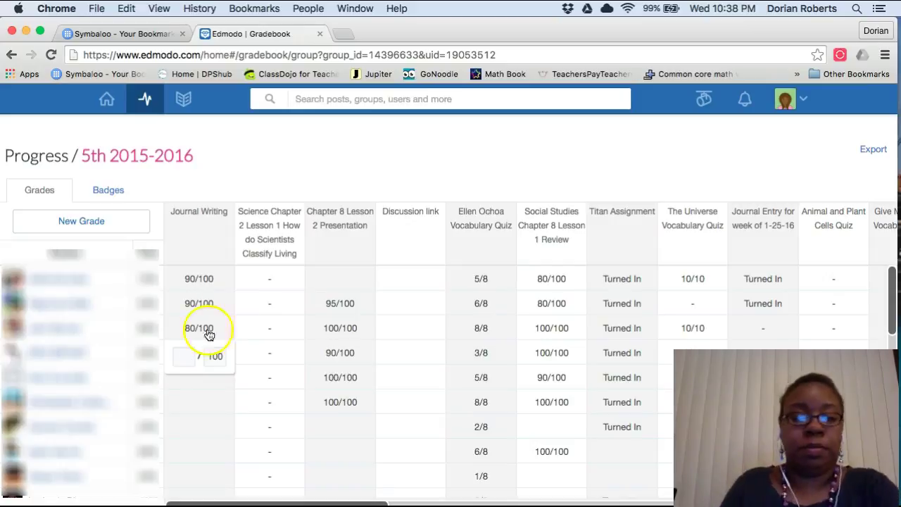
right_click(202, 235)
click(177, 237)
click(187, 237)
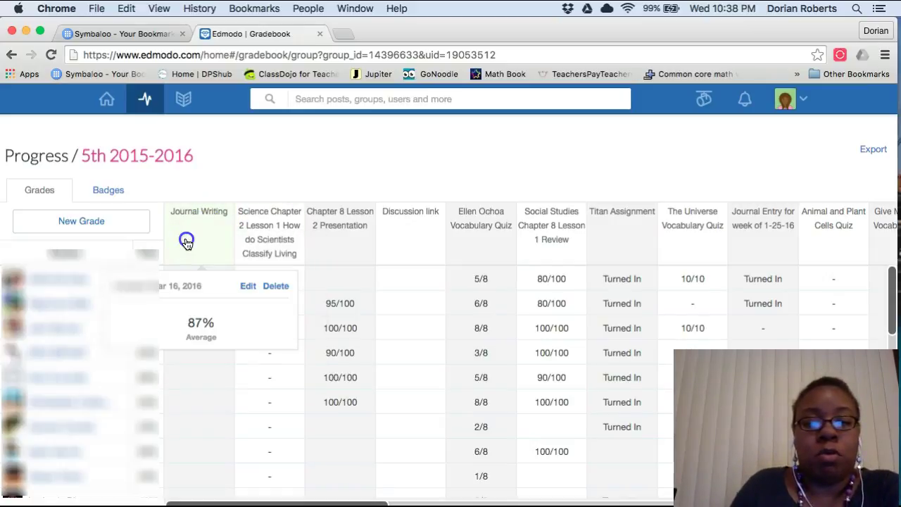
click(276, 290)
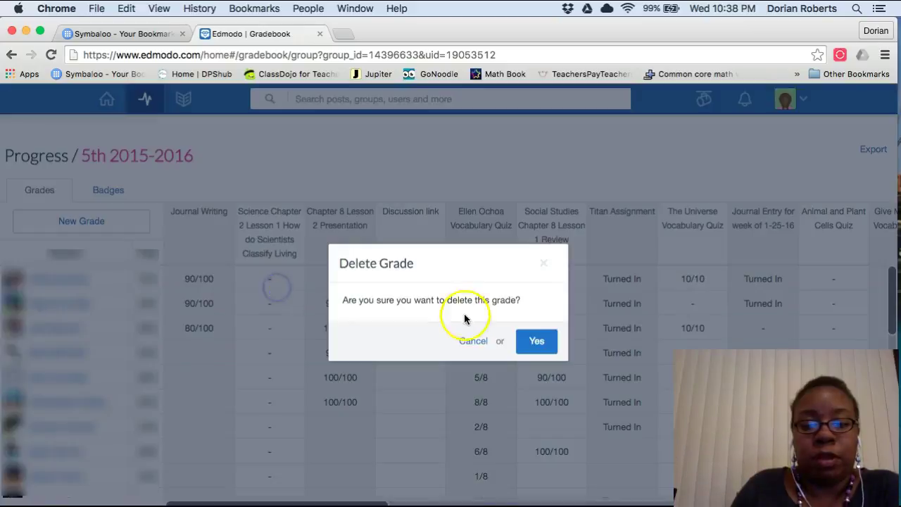
click(540, 342)
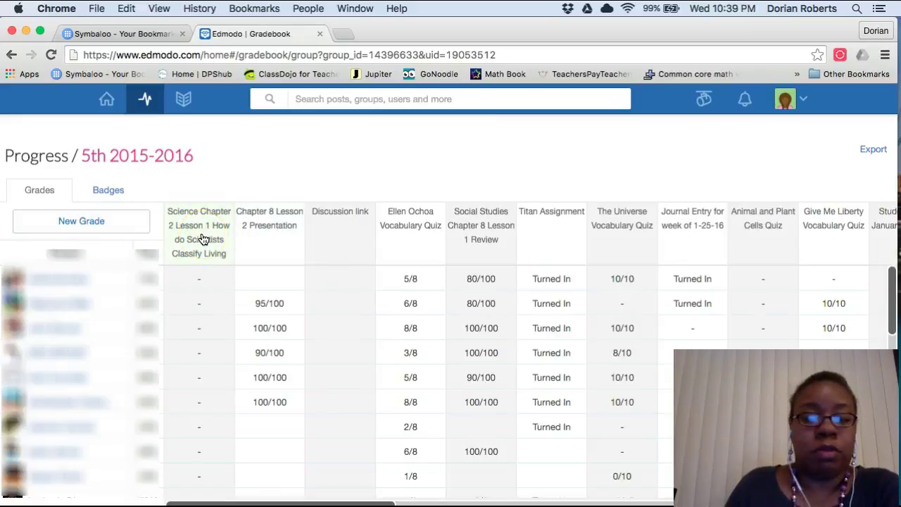
Go from Home to the 5th 2015-2016 group and start a new Assignment post.
click(121, 221)
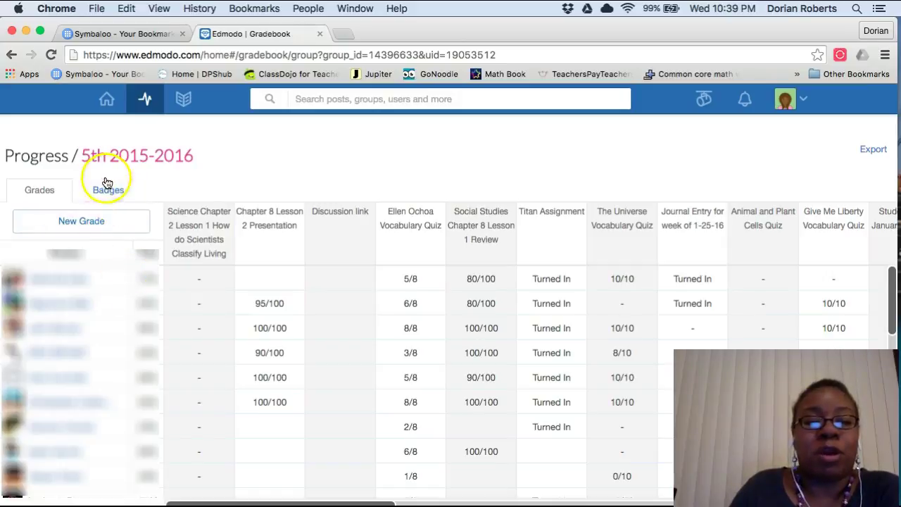
click(107, 104)
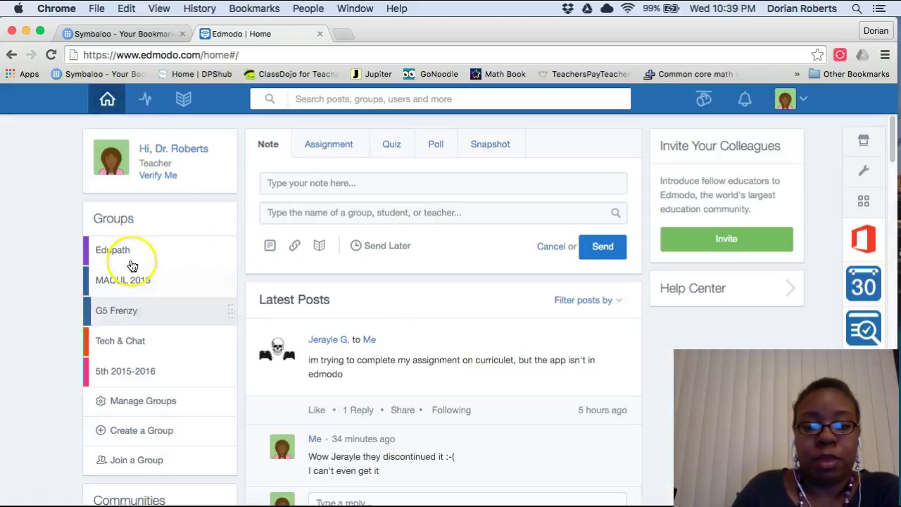
click(137, 376)
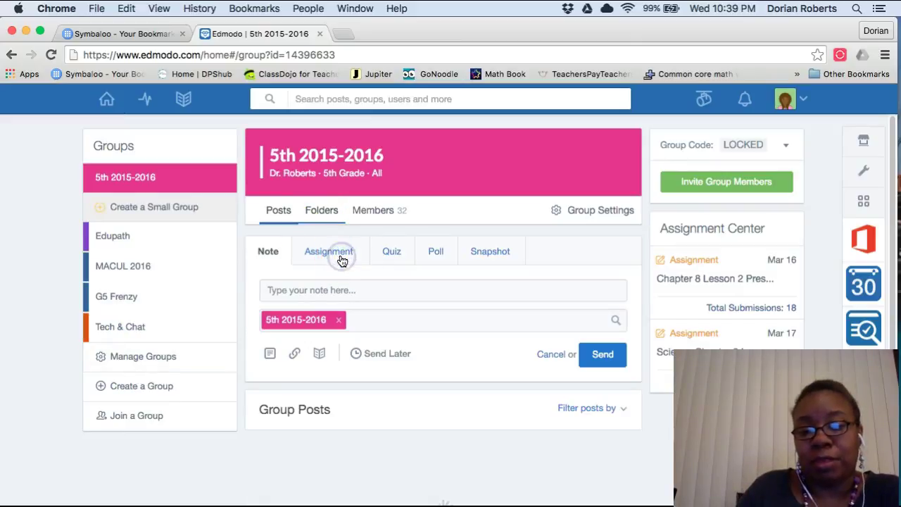
click(342, 261)
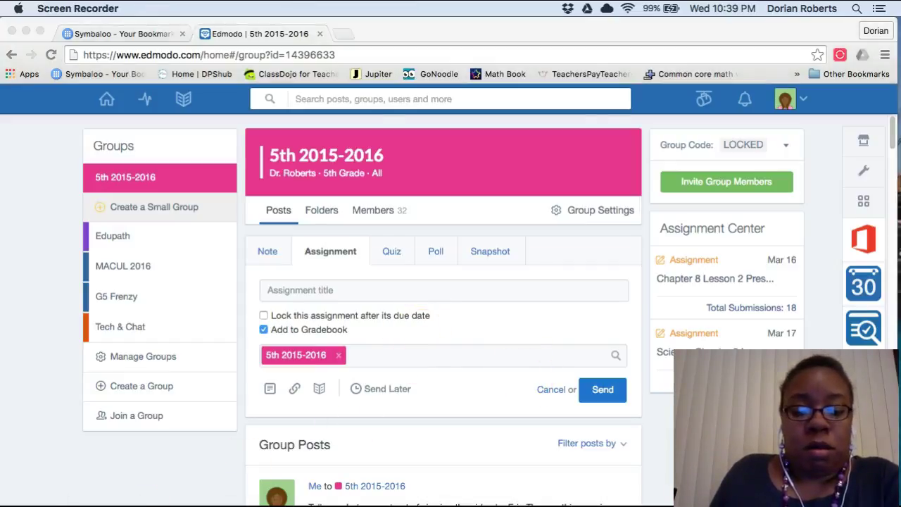
Scroll to the Chapter 8 Lesson 2 Presentation post and open its Turned In (18) submissions.
scroll(615, 267, down, 10)
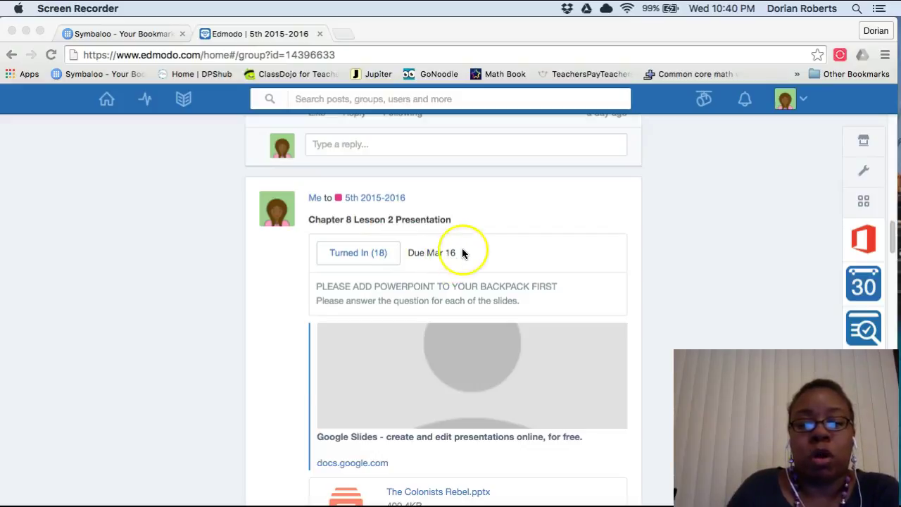
click(367, 253)
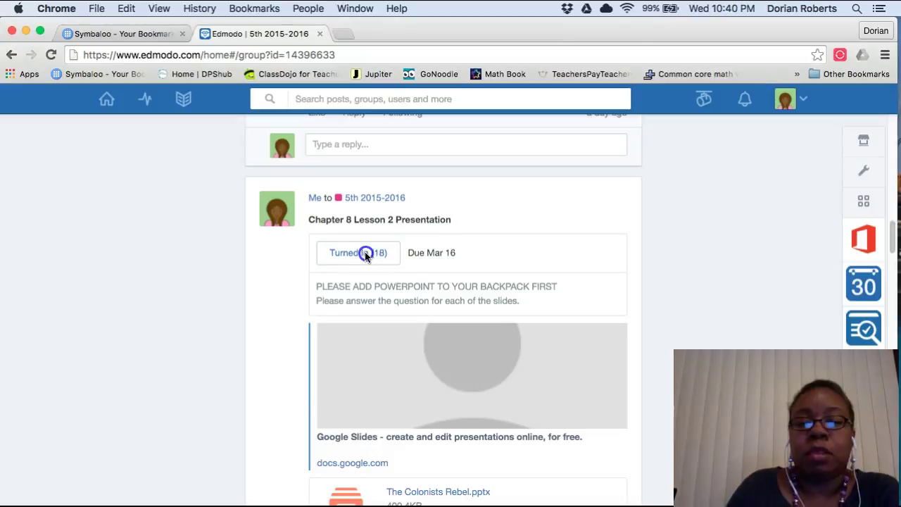
click(377, 259)
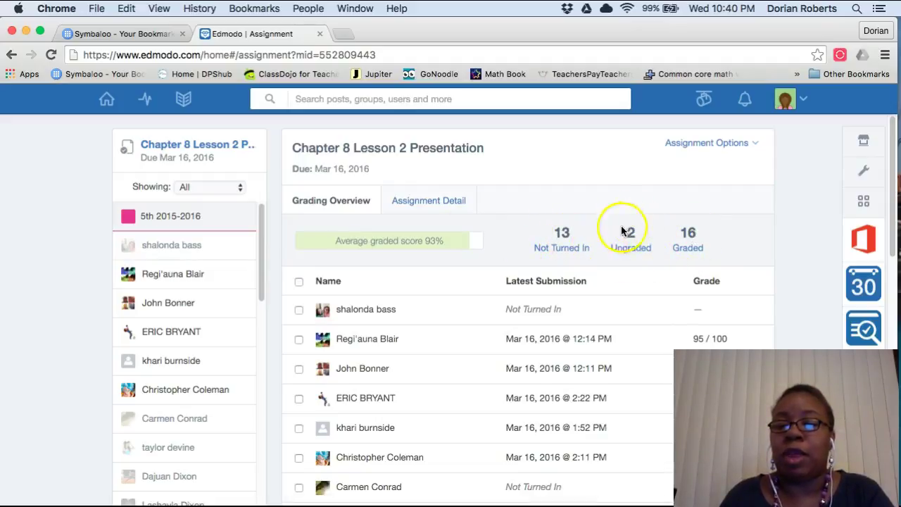
scroll(215, 303, down, 1)
scroll(215, 302, up, 1)
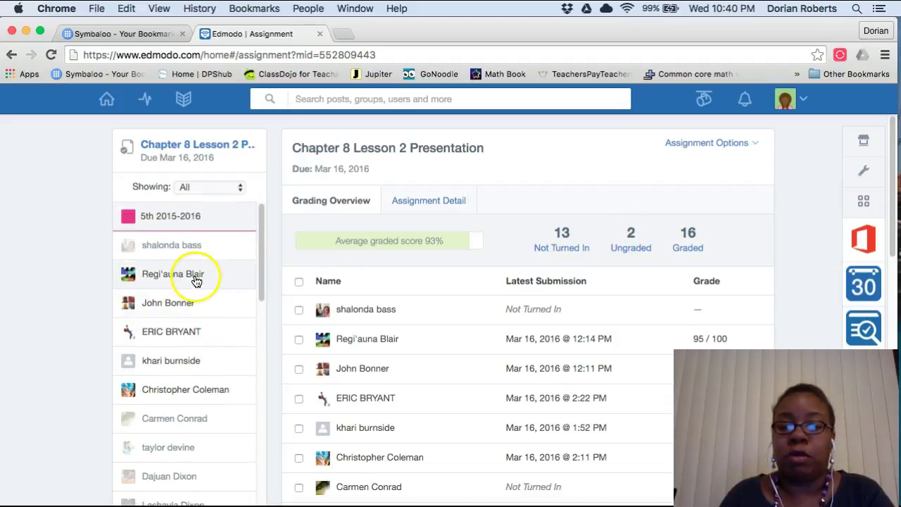
Review one student's Chapter 8 submission and re-save its 95/100 grade.
click(196, 278)
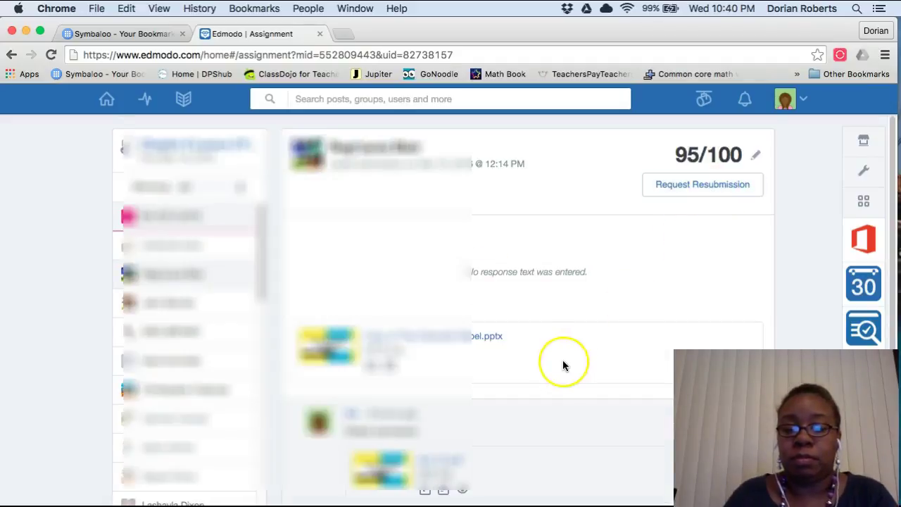
scroll(563, 365, down, 1)
scroll(562, 360, down, 2)
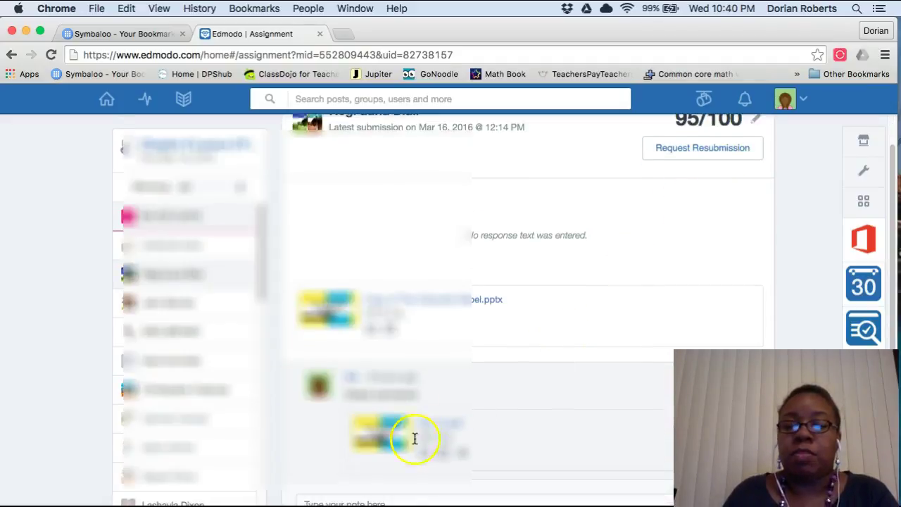
scroll(577, 356, up, 3)
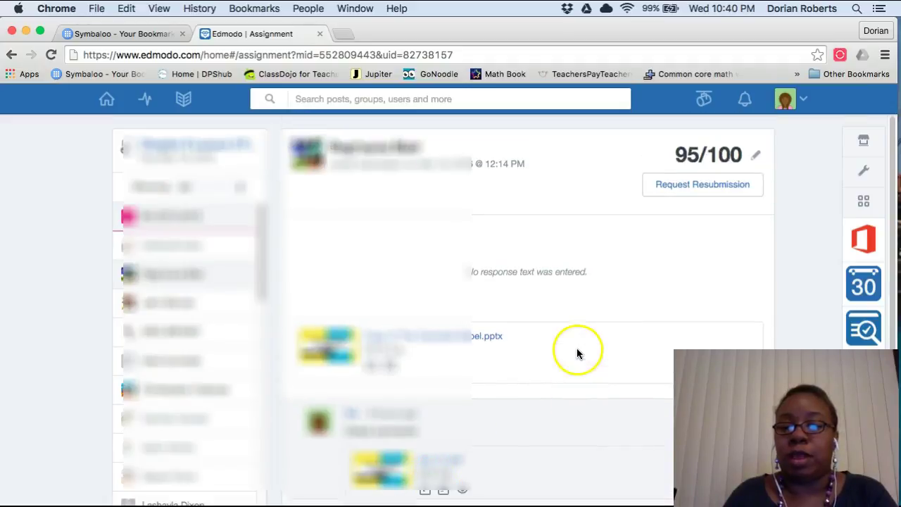
click(711, 185)
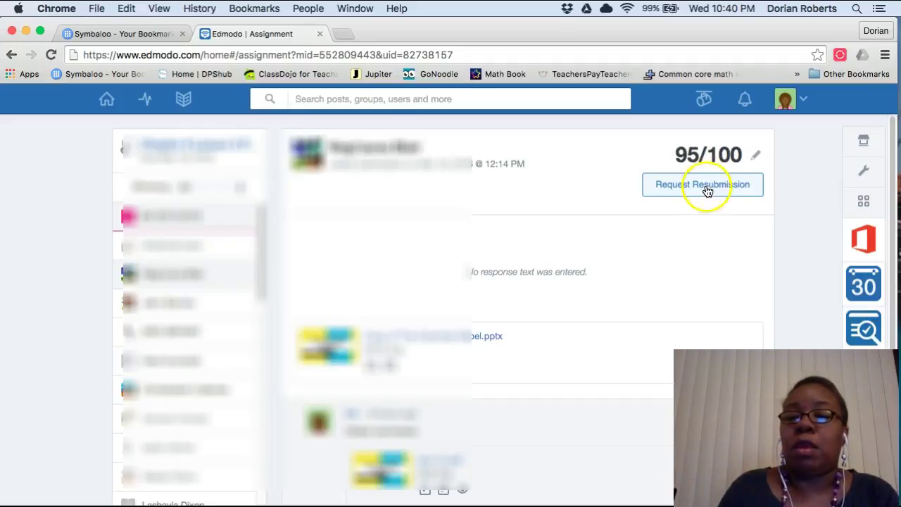
click(755, 154)
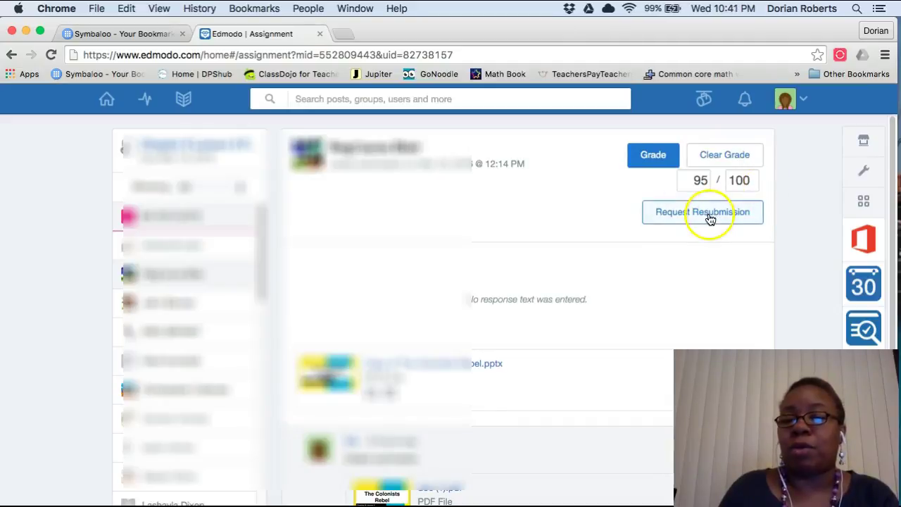
click(662, 159)
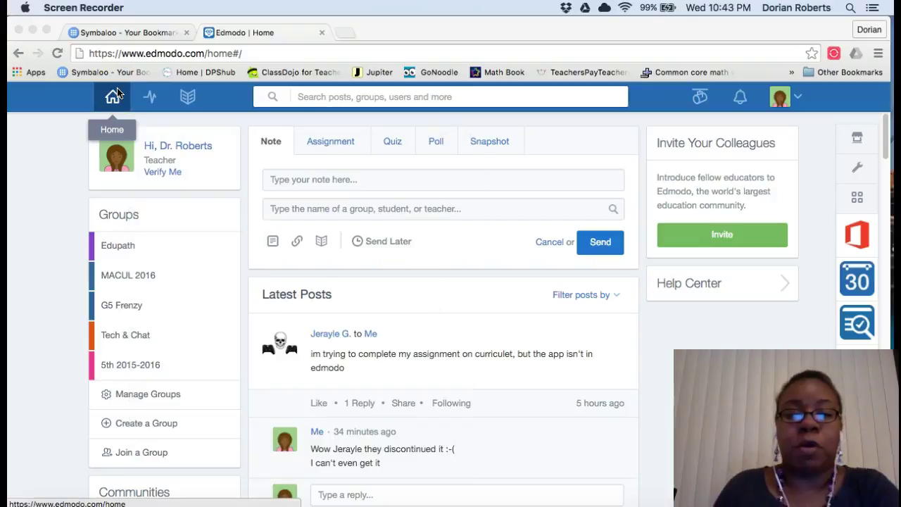
Open the Badges collection from the Progress menu on the home page.
click(109, 97)
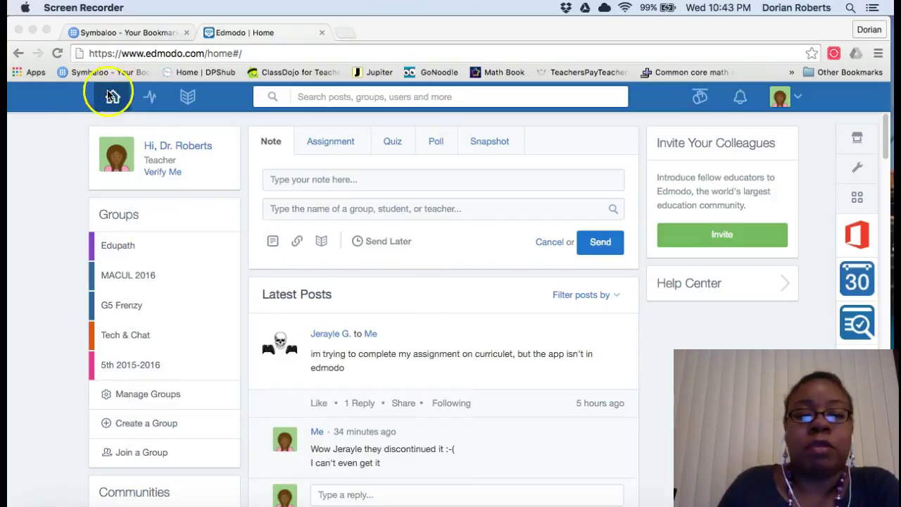
click(148, 103)
click(150, 99)
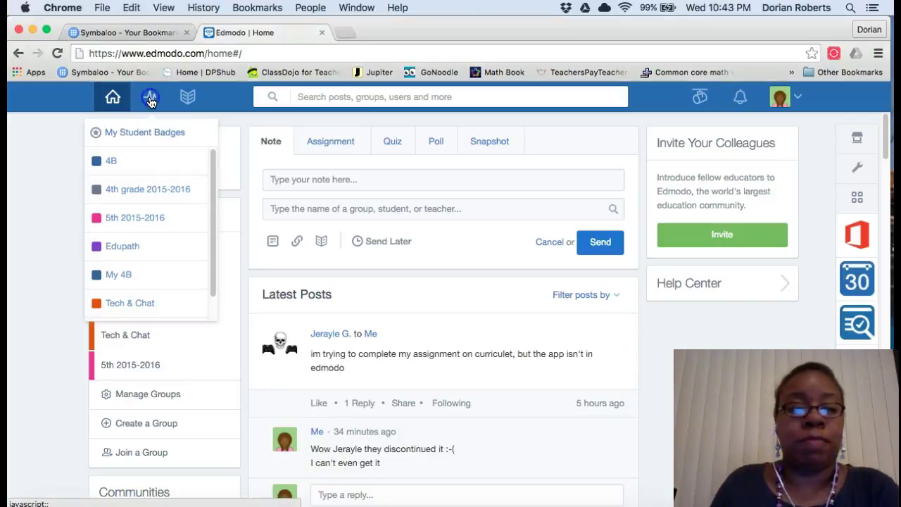
click(144, 134)
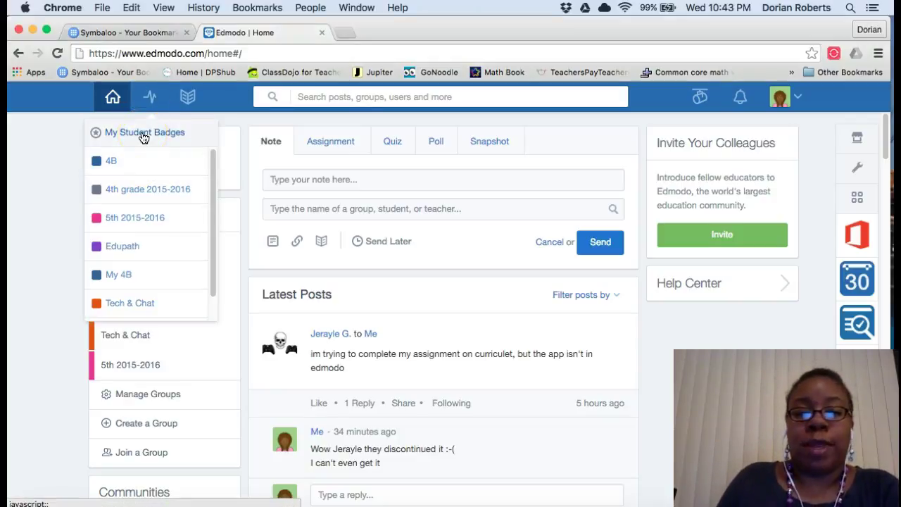
click(144, 135)
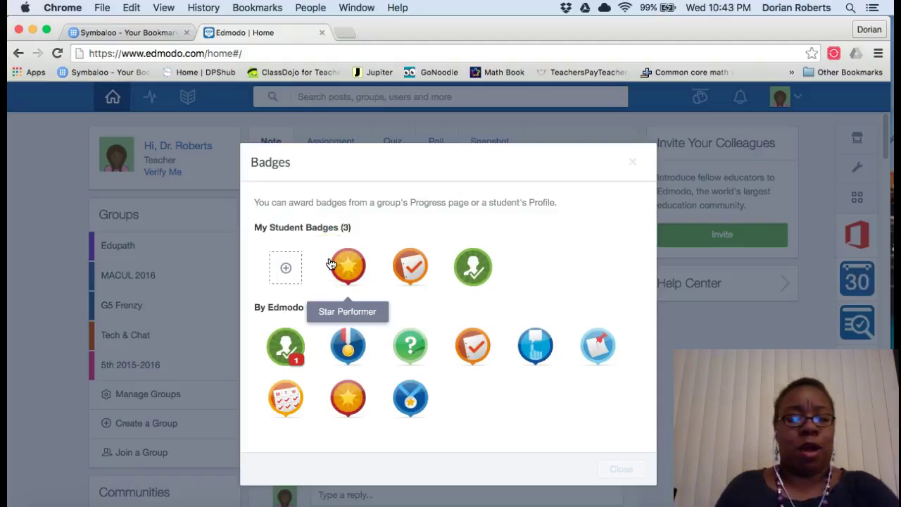
Reveal the names of Edmodo's badges: Profile Complete, Good Citizen, Hard Worker, Homework Helper, Participant.
click(289, 351)
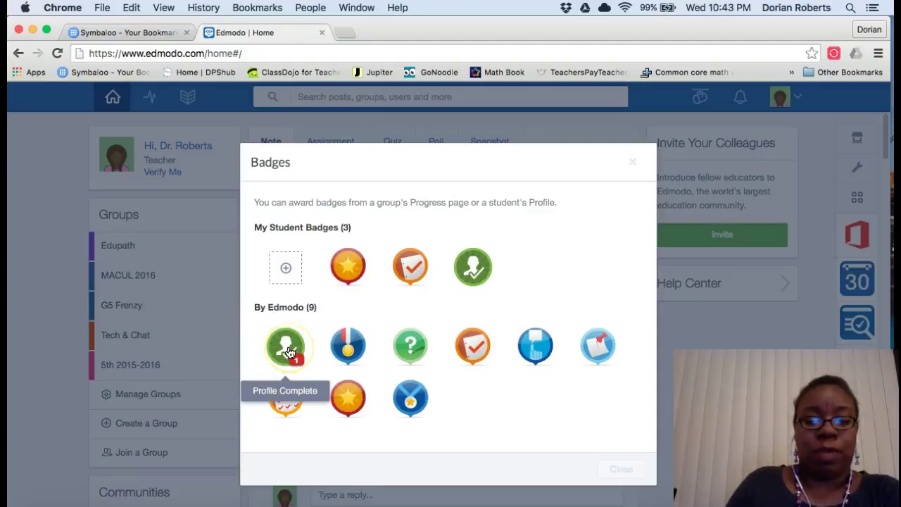
click(347, 350)
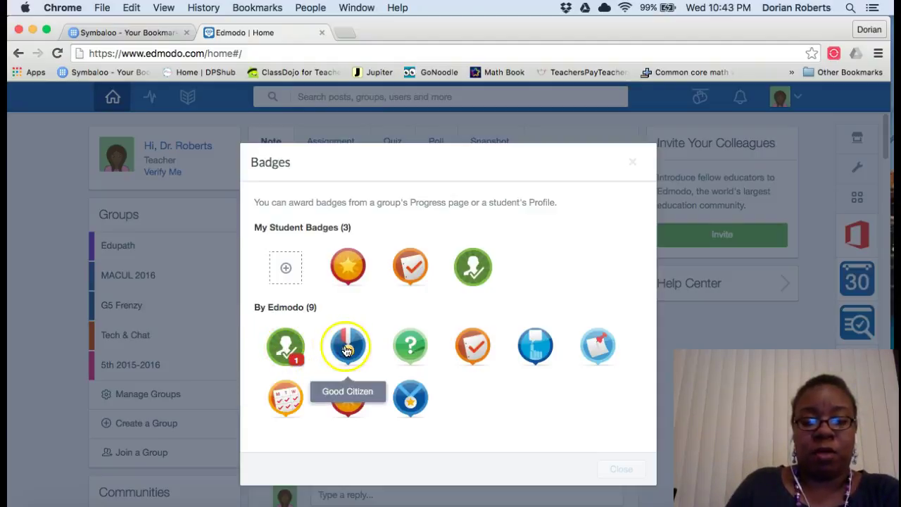
click(409, 348)
click(477, 350)
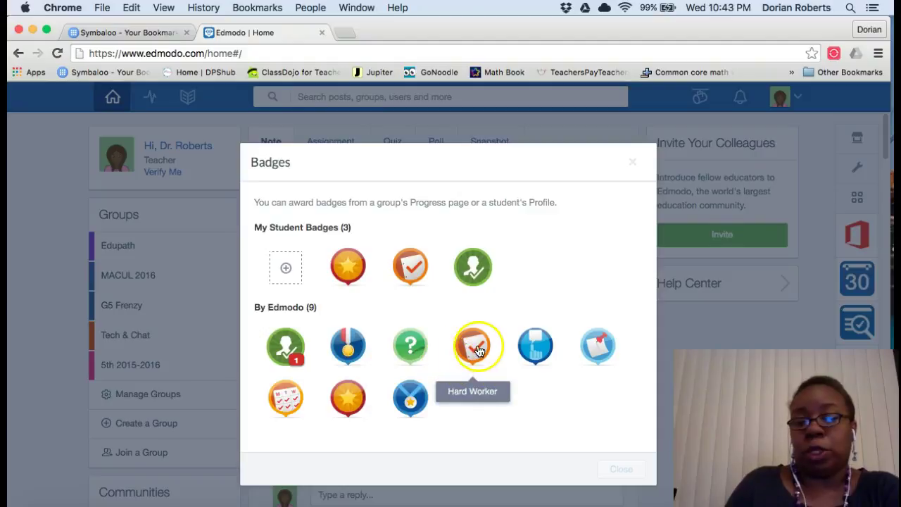
click(531, 350)
click(613, 349)
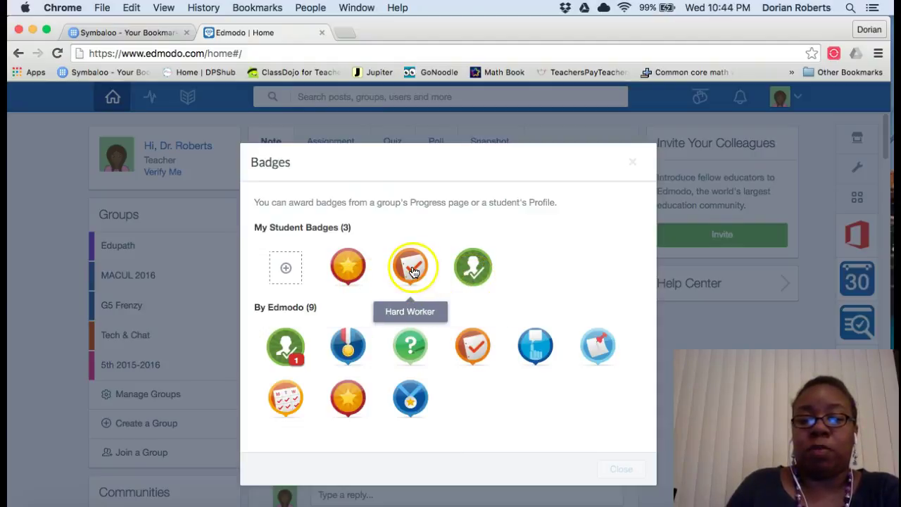
Bring up the empty Create a New Badge form via 'Add a new badge'.
click(286, 271)
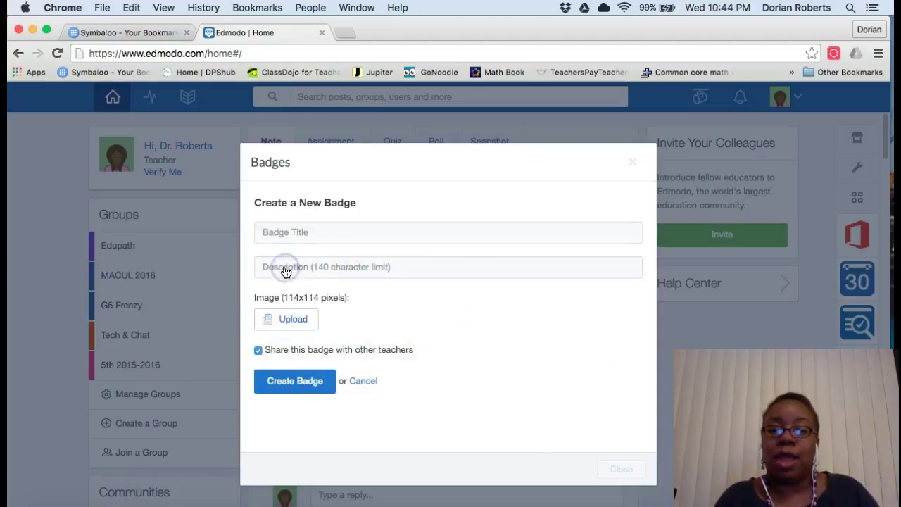
Close the badges window and open the Badges tab of the 5th 2015-2016 gradebook.
click(634, 165)
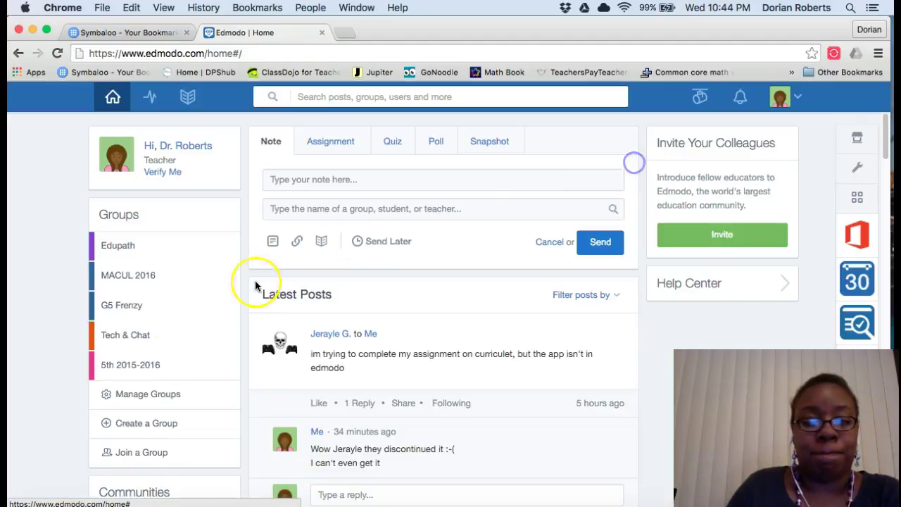
click(150, 98)
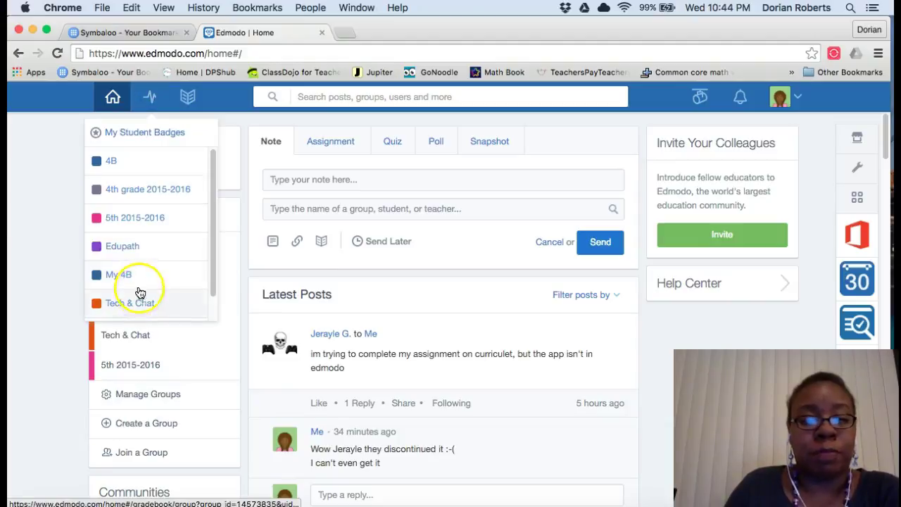
click(152, 222)
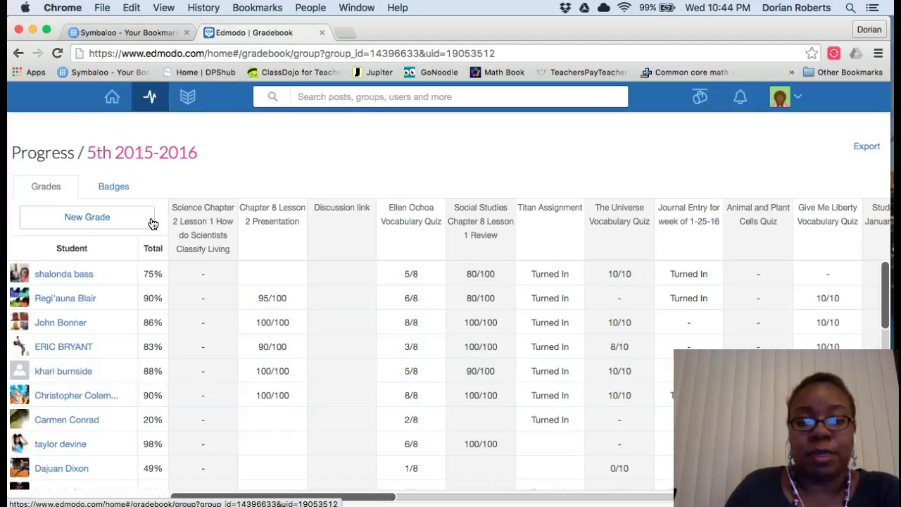
click(69, 185)
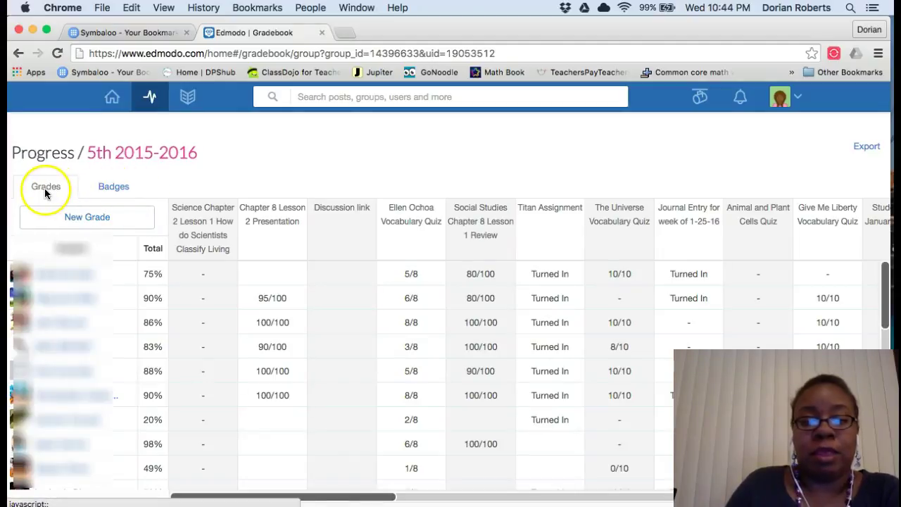
click(130, 187)
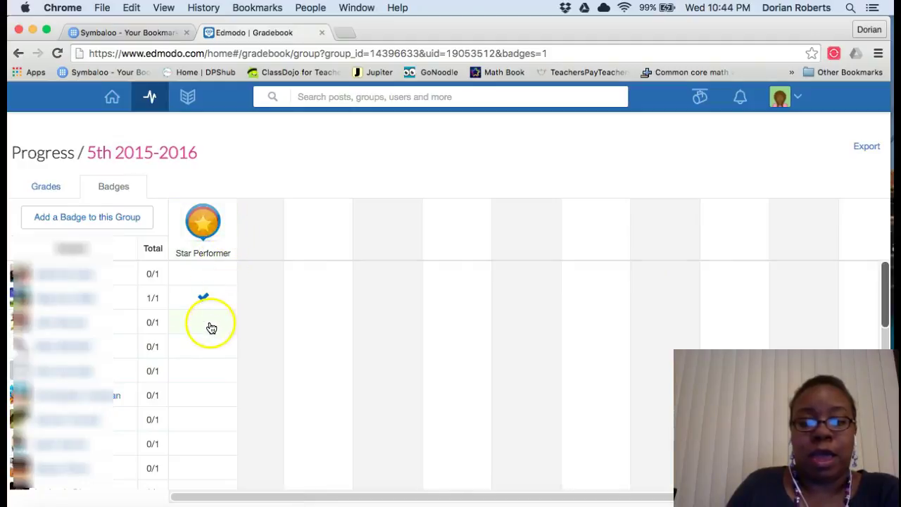
Award Star Performer to six students, starting with the third student in the list.
scroll(218, 309, down, 1)
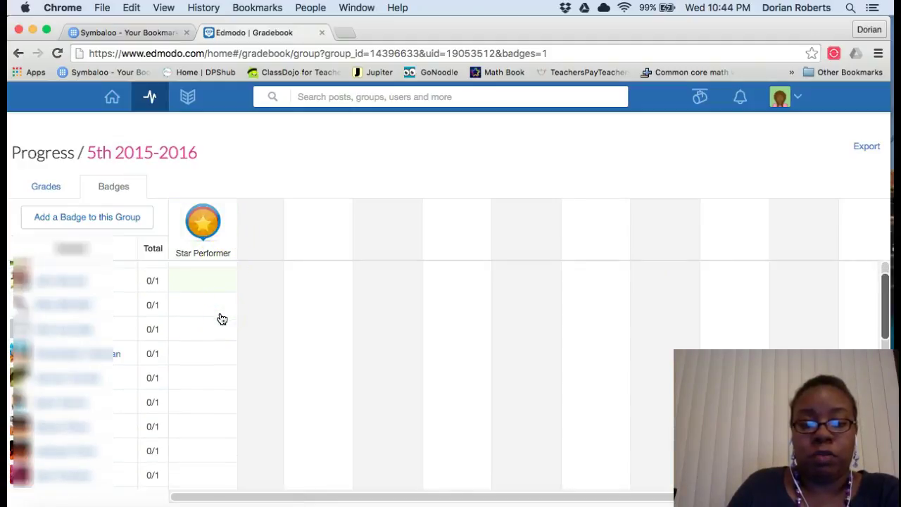
scroll(221, 318, down, 1)
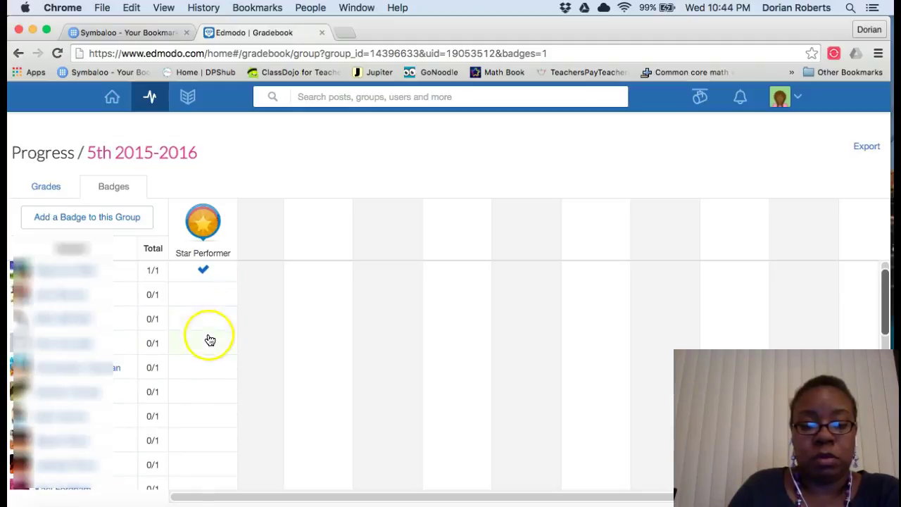
click(203, 318)
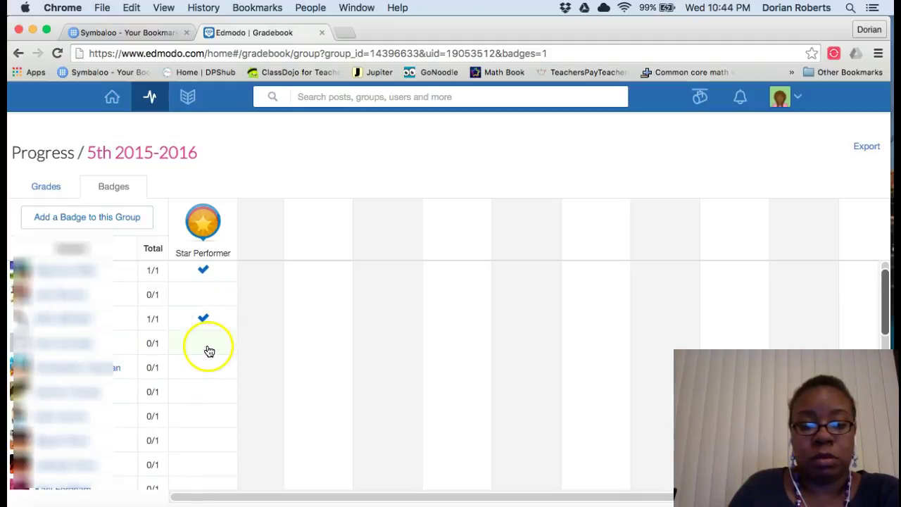
click(207, 345)
click(208, 366)
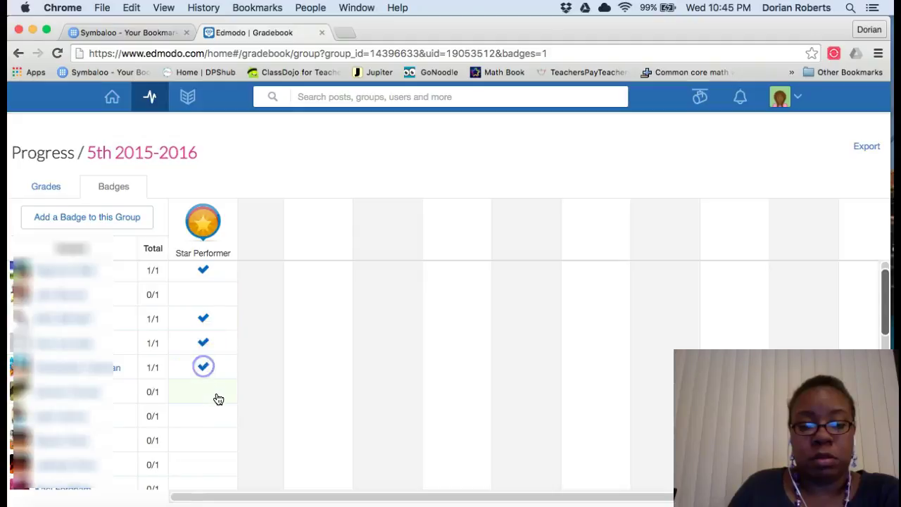
scroll(217, 398, down, 3)
click(210, 371)
click(209, 396)
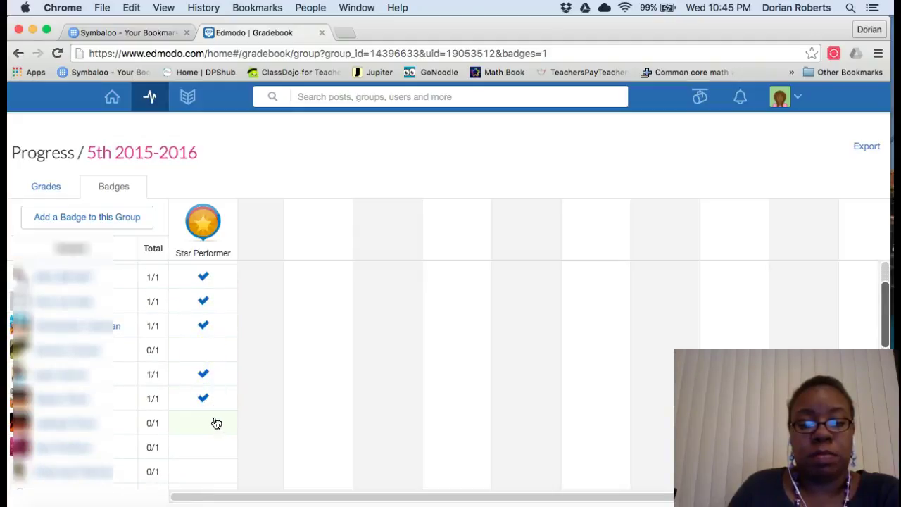
click(214, 420)
scroll(242, 283, down, 3)
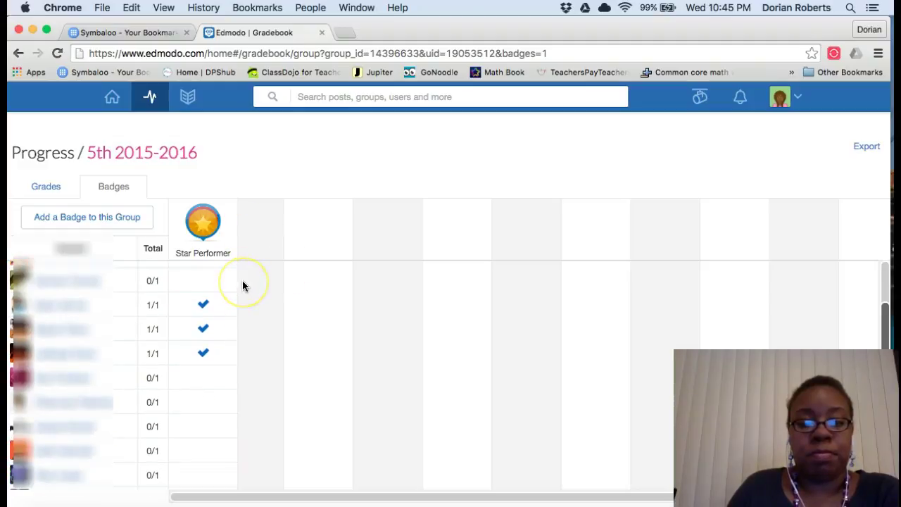
scroll(243, 285, up, 5)
scroll(242, 286, up, 1)
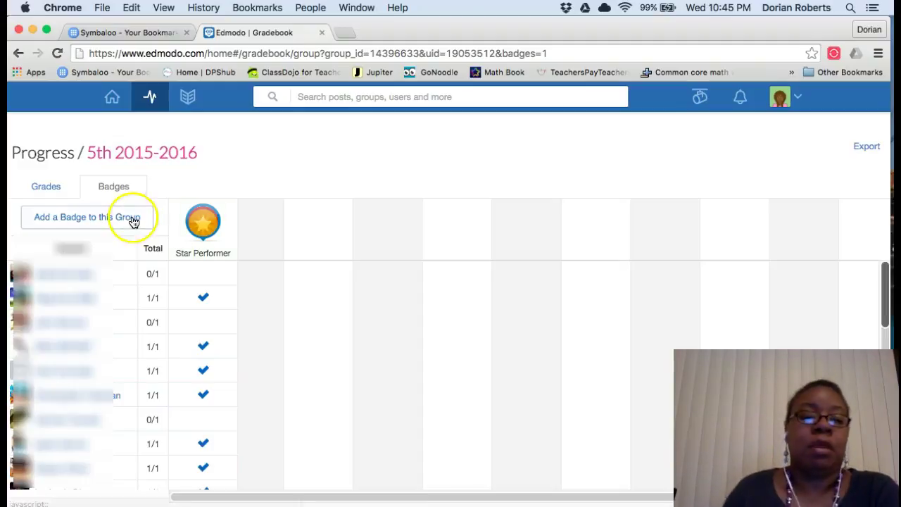
Pick the Good Question badge and add it to the 5th 2015-2016 group.
click(104, 224)
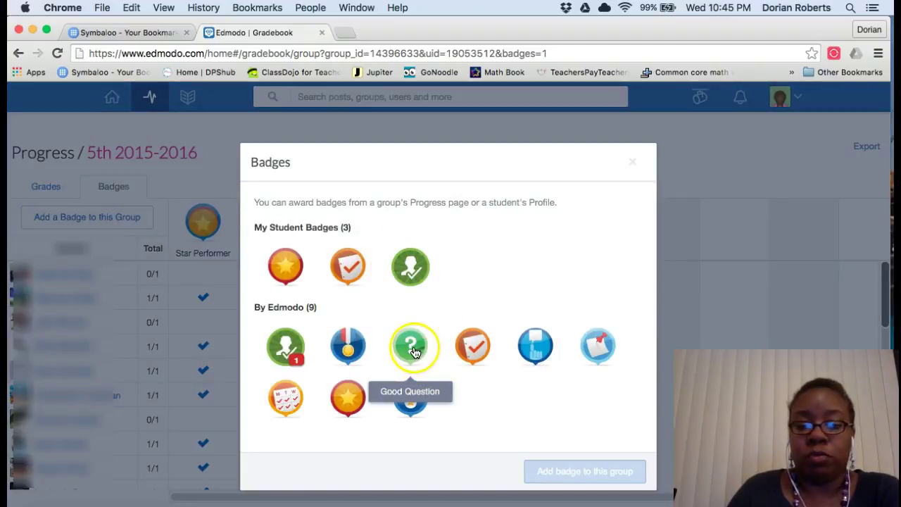
click(413, 350)
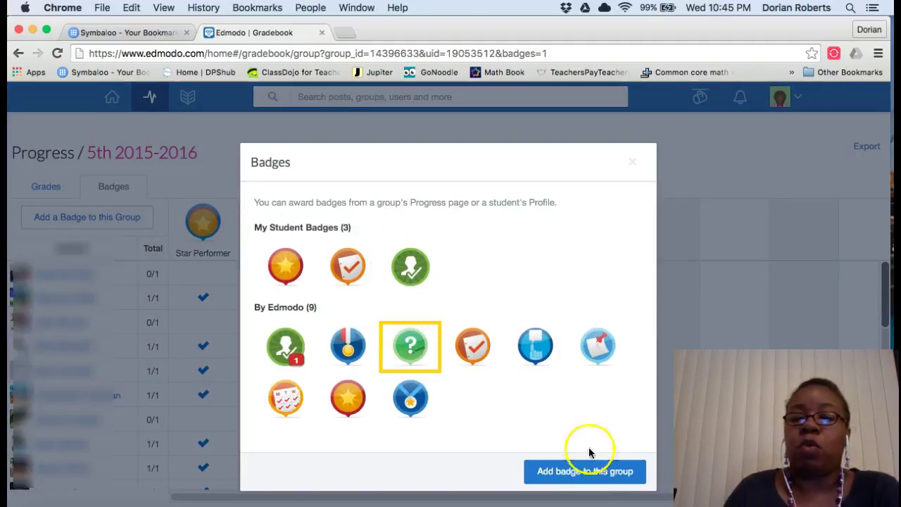
click(590, 476)
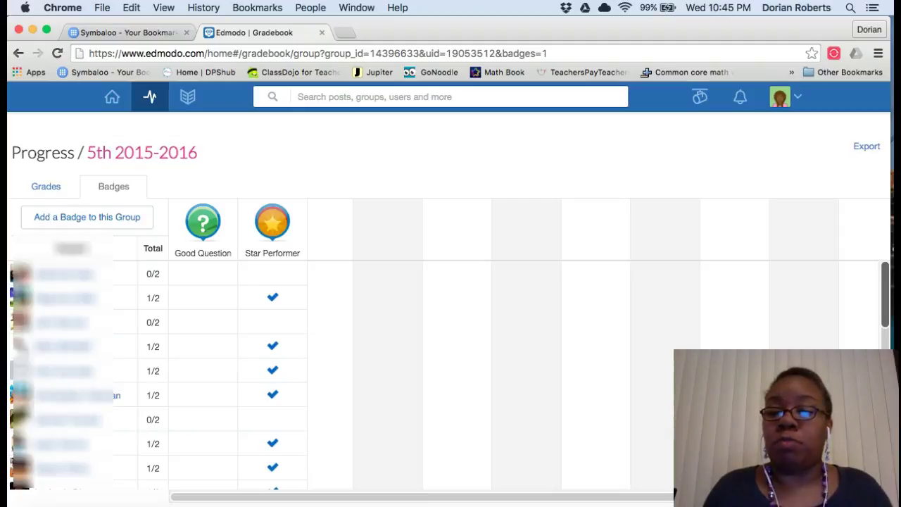
Browse the Library's Science, Math, ELA and Social Studies folders, then open My Quizzes.
click(190, 101)
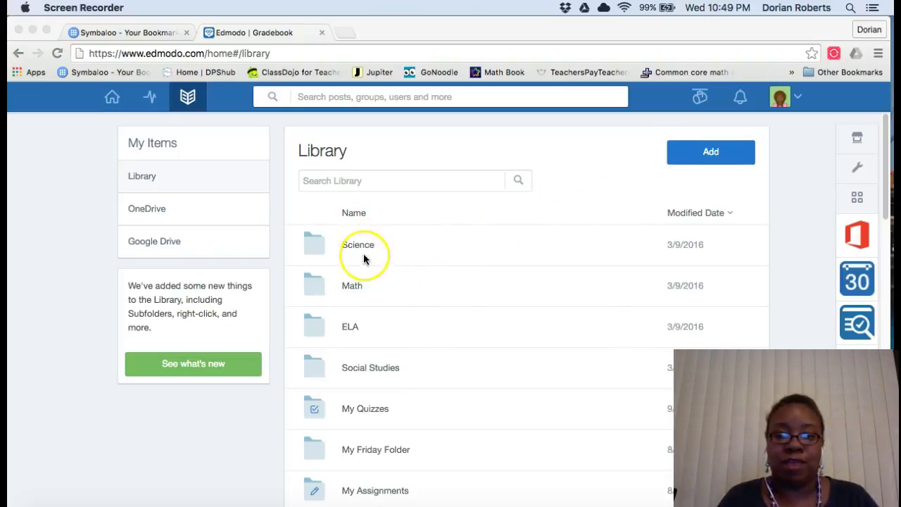
scroll(471, 314, down, 2)
scroll(479, 314, up, 1)
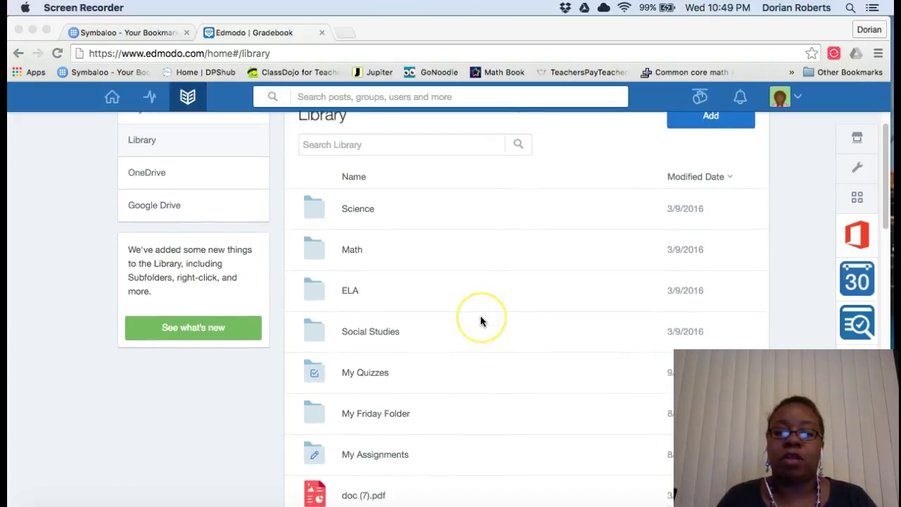
scroll(480, 318, down, 1)
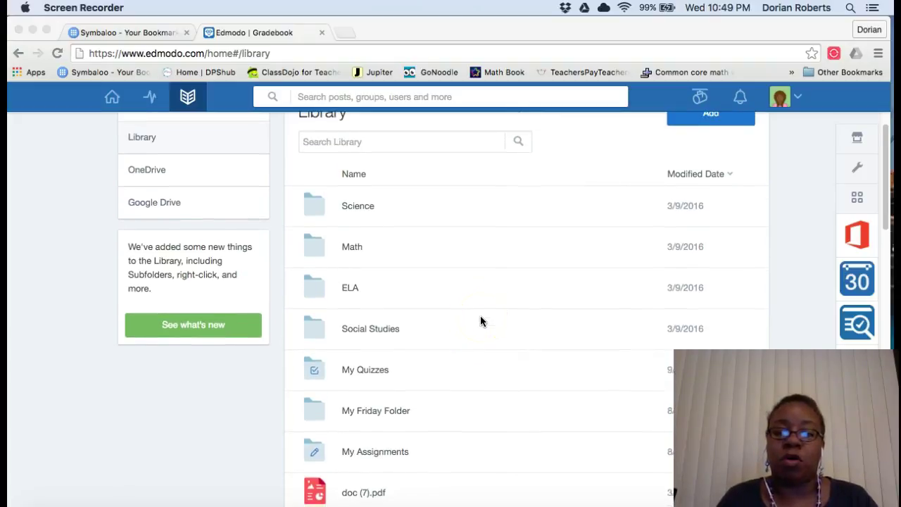
click(383, 370)
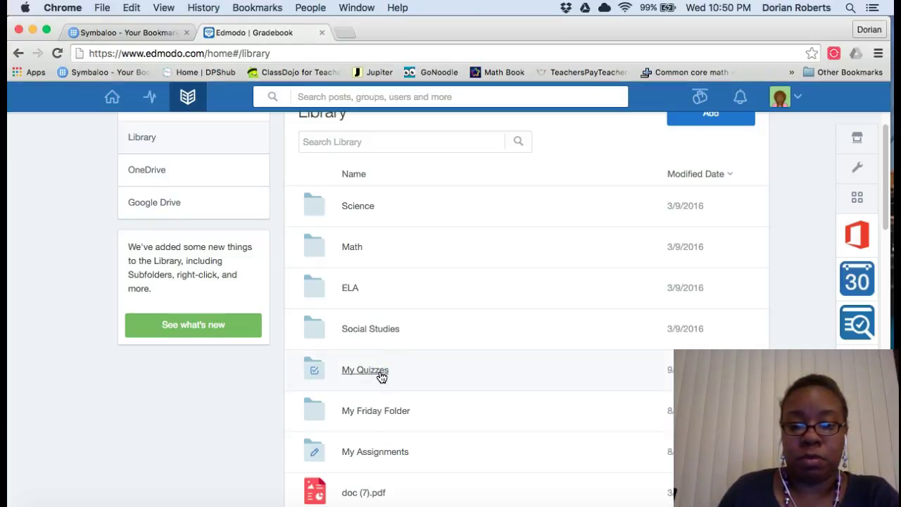
click(381, 374)
Preview the 10-minute Ellen Ochoa Vocabulary Quiz from My Quizzes, then close the preview.
click(381, 374)
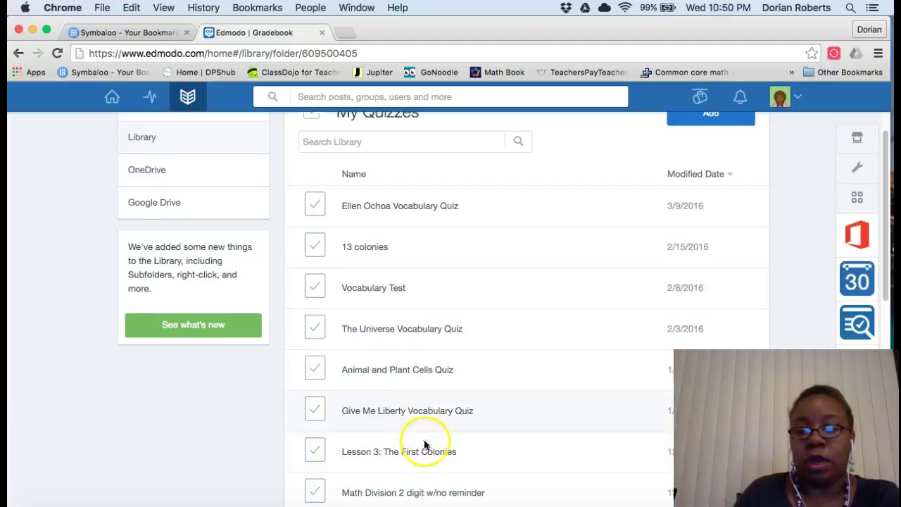
scroll(442, 447, down, 3)
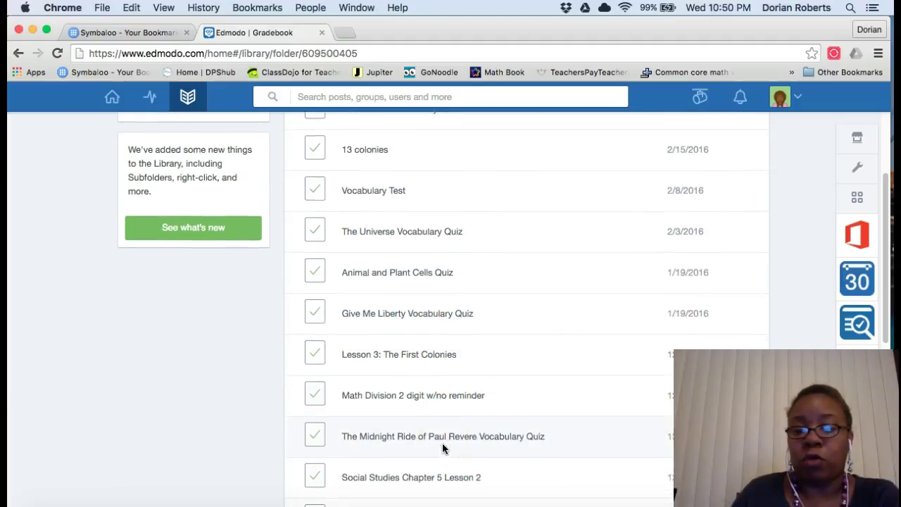
scroll(441, 448, down, 3)
scroll(442, 448, up, 6)
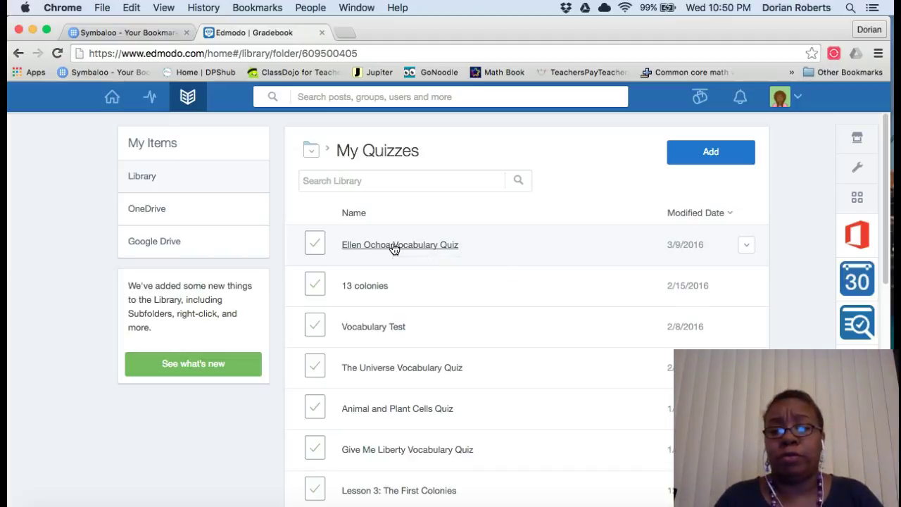
click(373, 247)
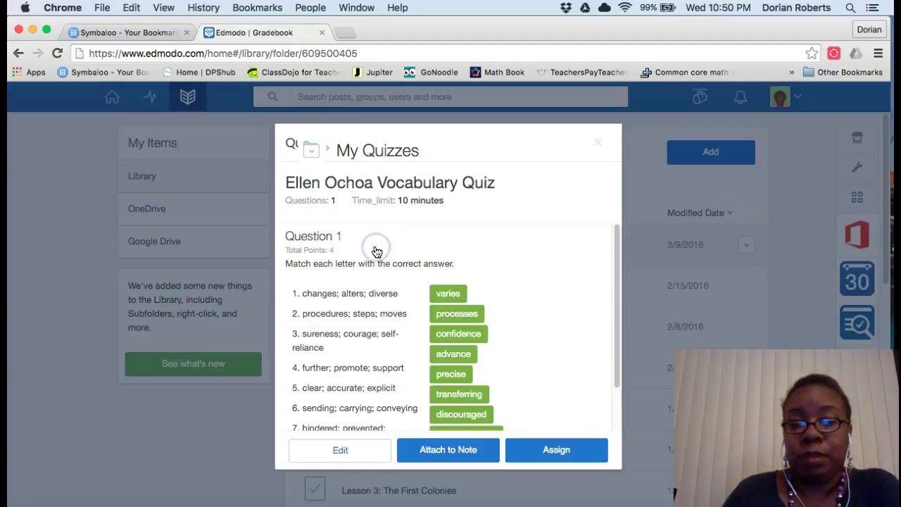
scroll(506, 298, down, 2)
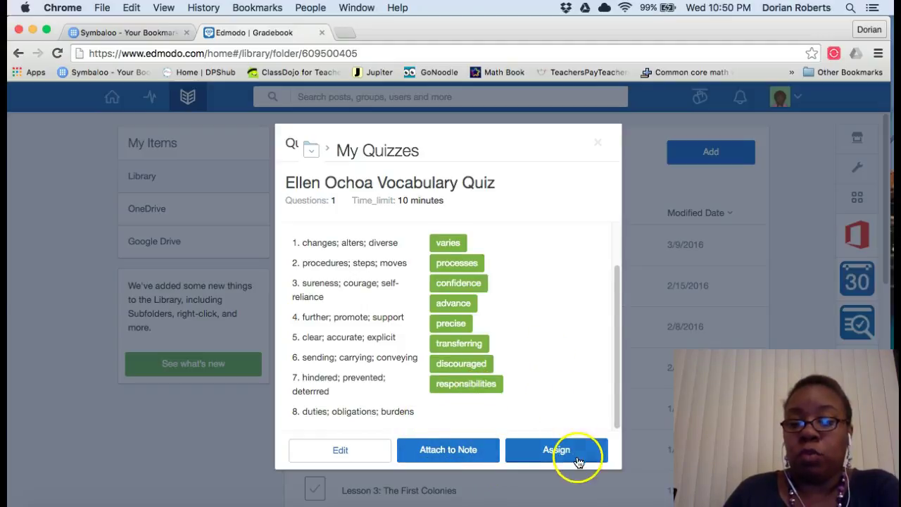
click(598, 146)
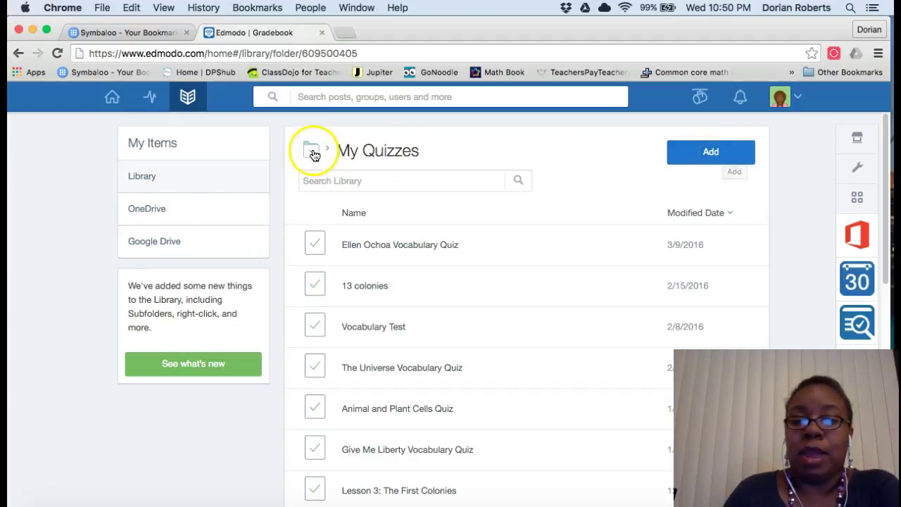
Start adding a file to My Quizzes, browse the Lexar drive, then cancel the file picker.
click(713, 147)
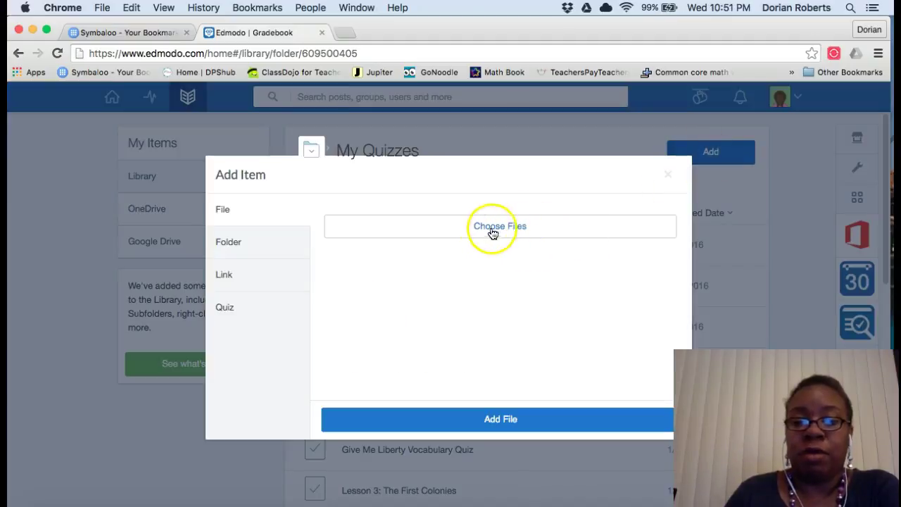
click(484, 228)
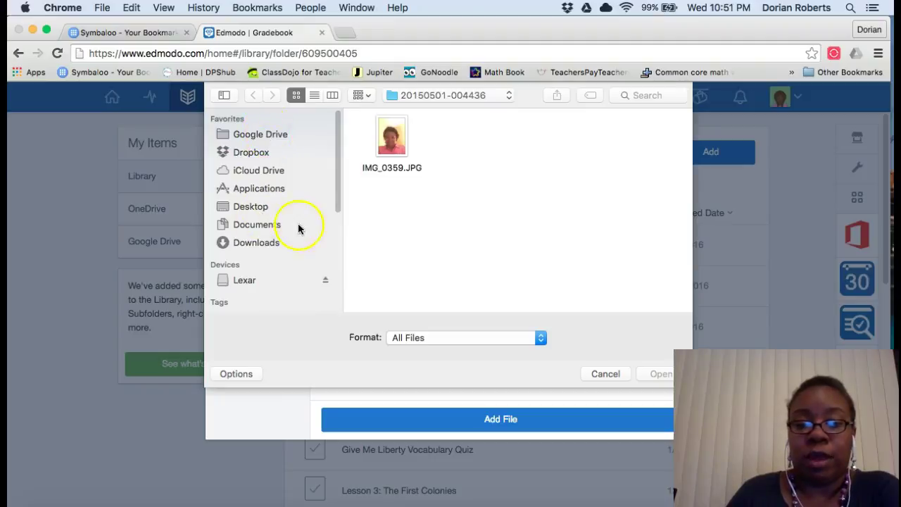
click(248, 281)
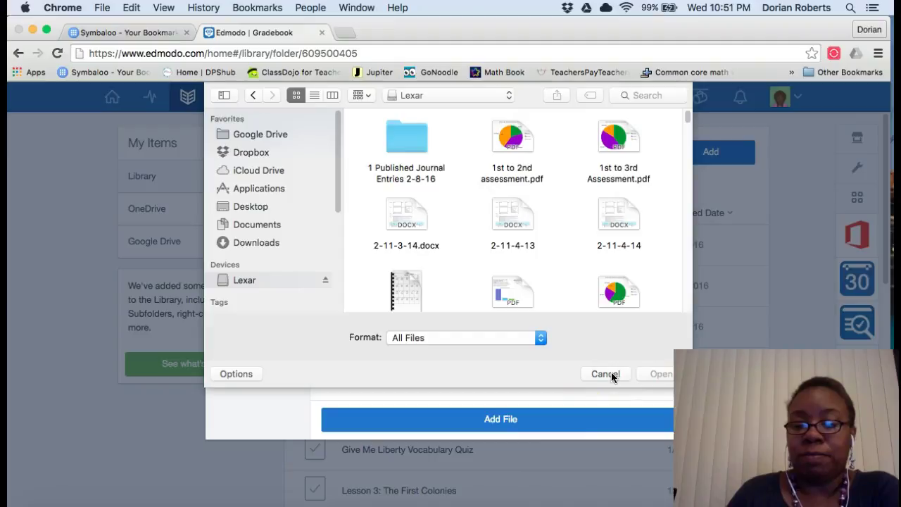
click(607, 373)
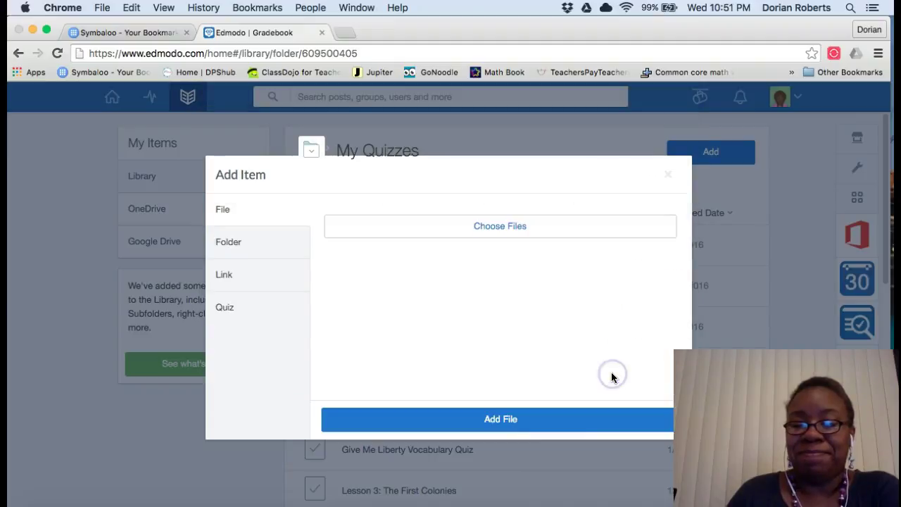
Create an 'After School Tutoring' folder set to 5th grade with subject left as All.
click(251, 245)
click(391, 216)
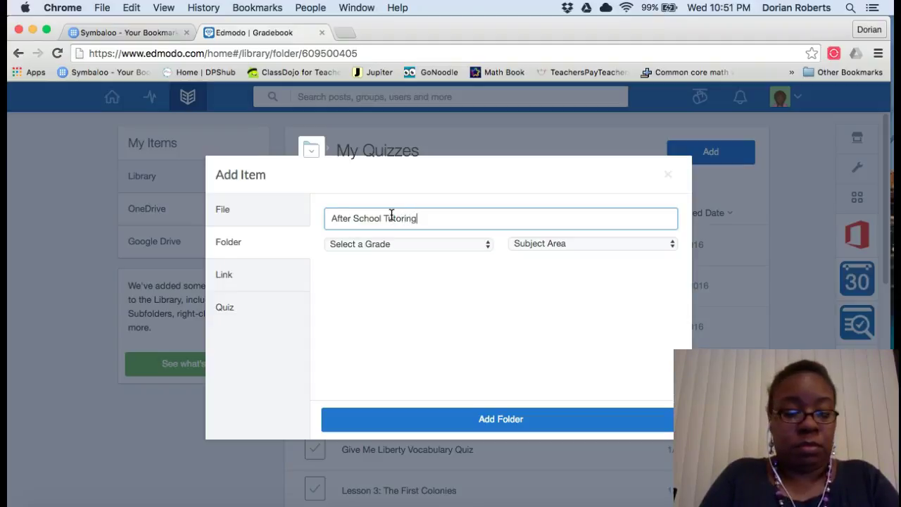
click(355, 246)
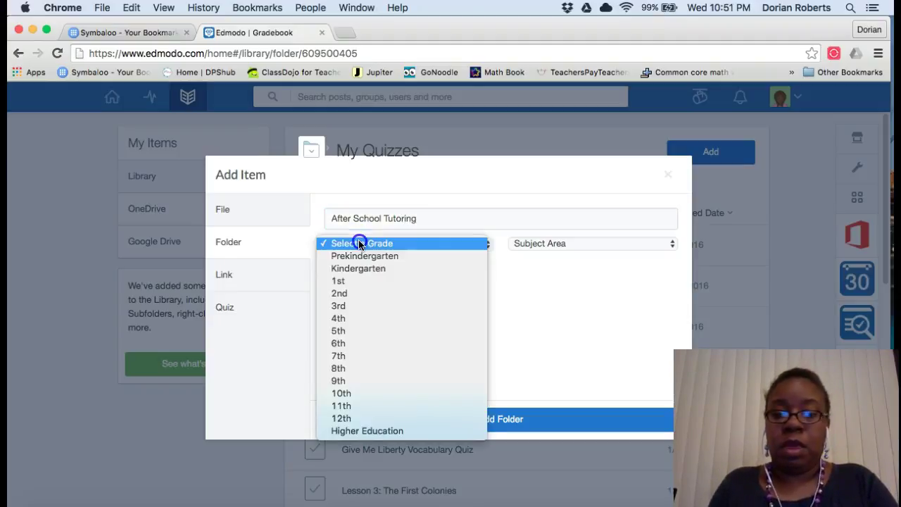
click(361, 331)
click(557, 244)
click(556, 261)
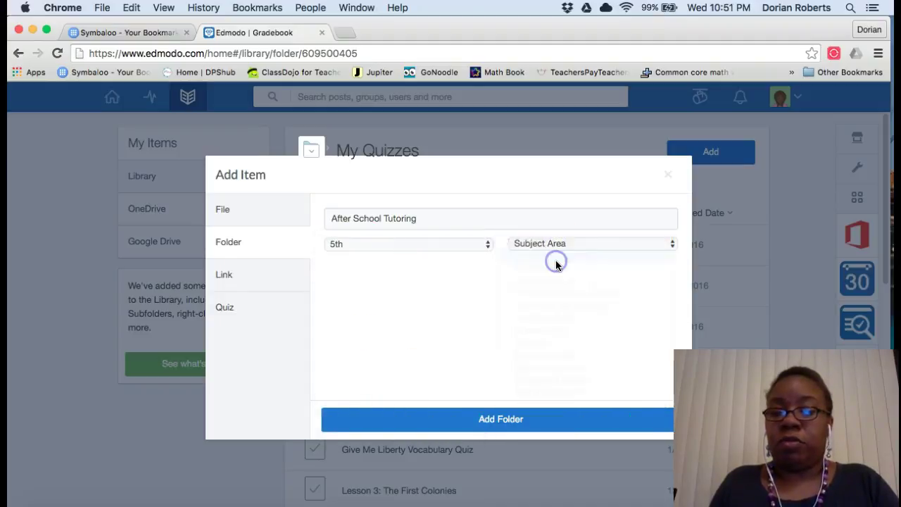
click(497, 420)
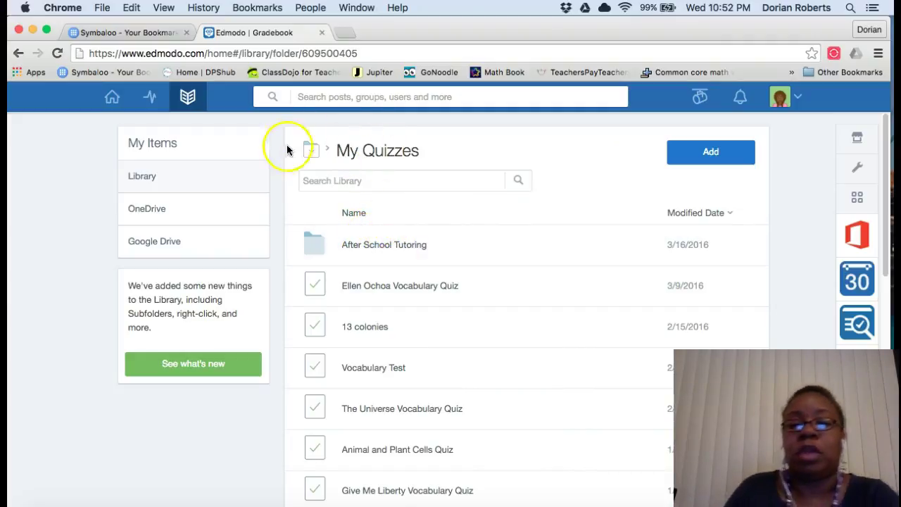
Use the breadcrumb to return from My Quizzes to the Library and open Social Studies.
click(313, 154)
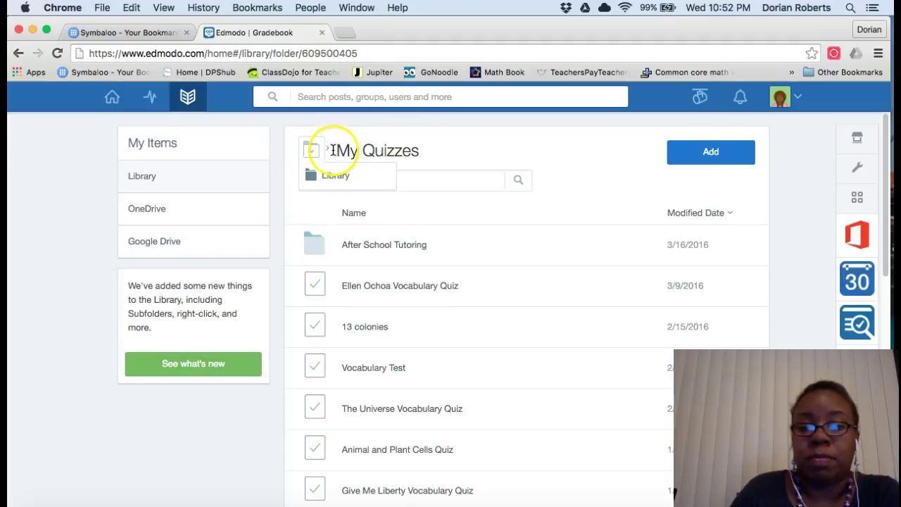
click(327, 174)
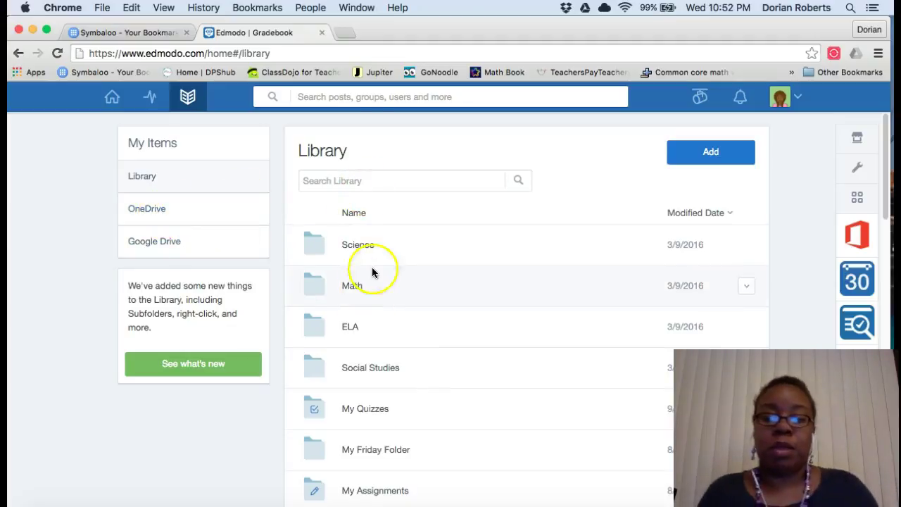
scroll(410, 354, down, 1)
click(387, 366)
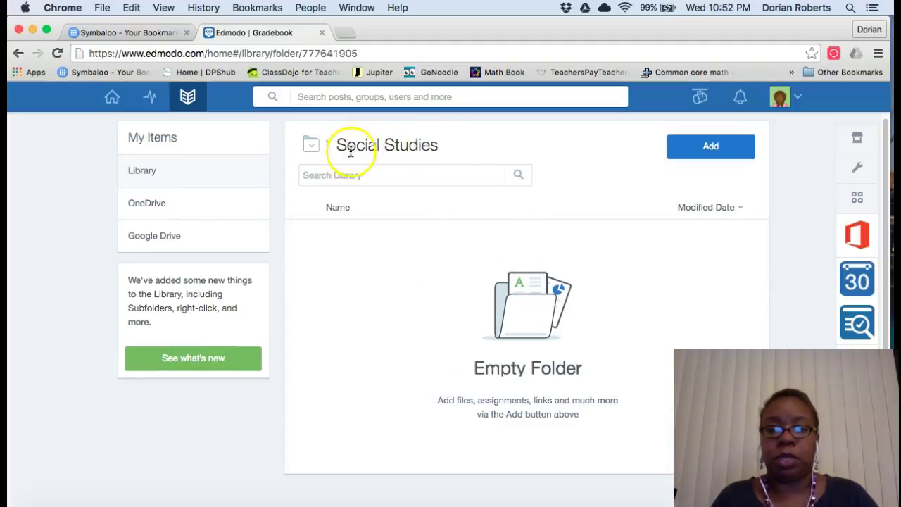
Add 'Copy of The Colonists Rebel (1).gslides' from Google Drive to Social Studies.
click(695, 151)
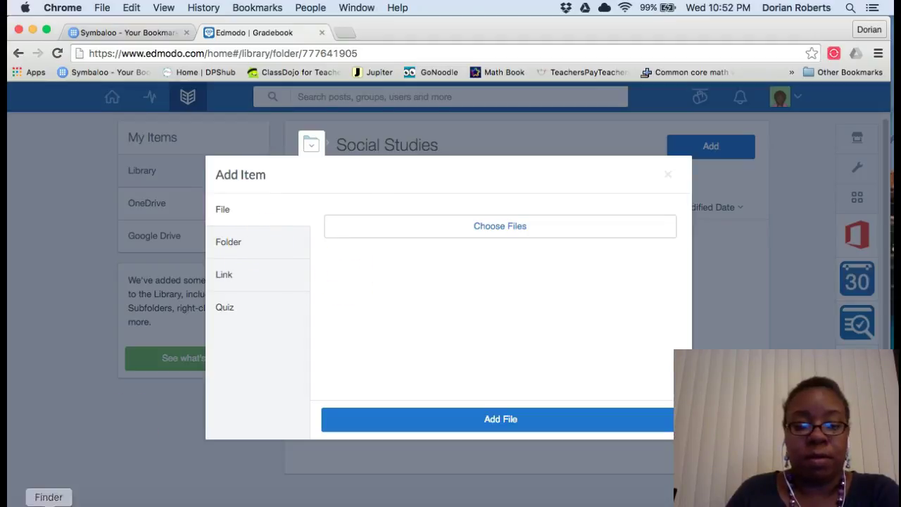
click(437, 240)
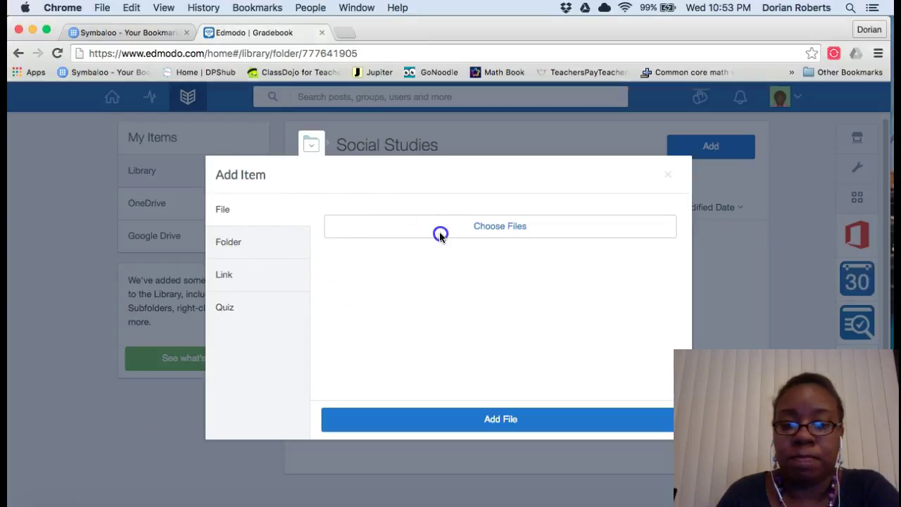
click(481, 231)
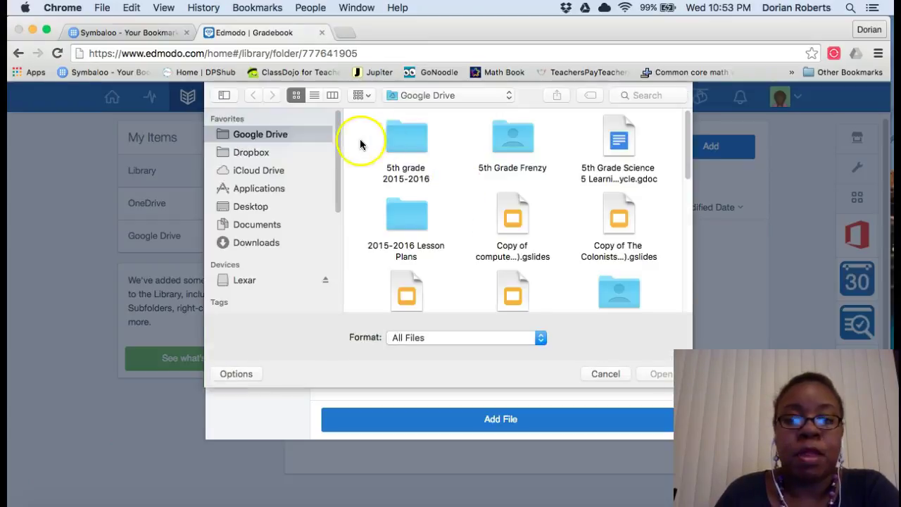
click(261, 135)
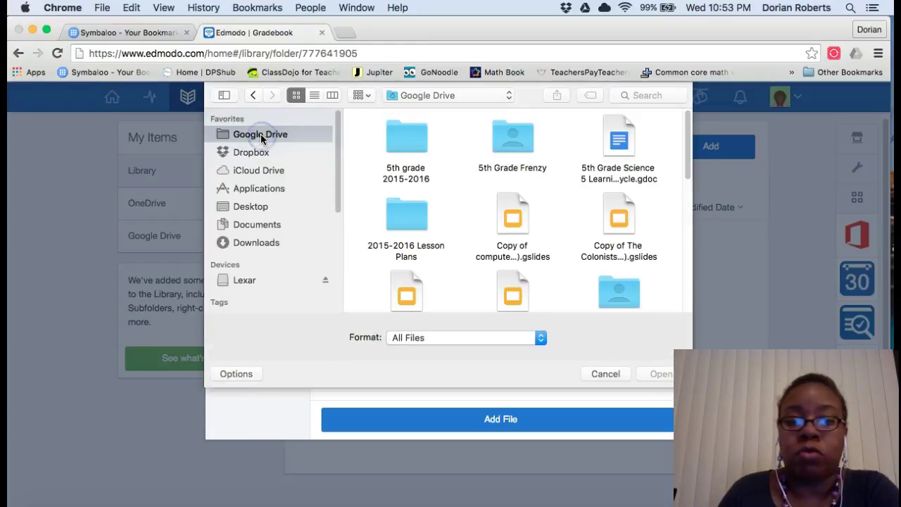
click(607, 211)
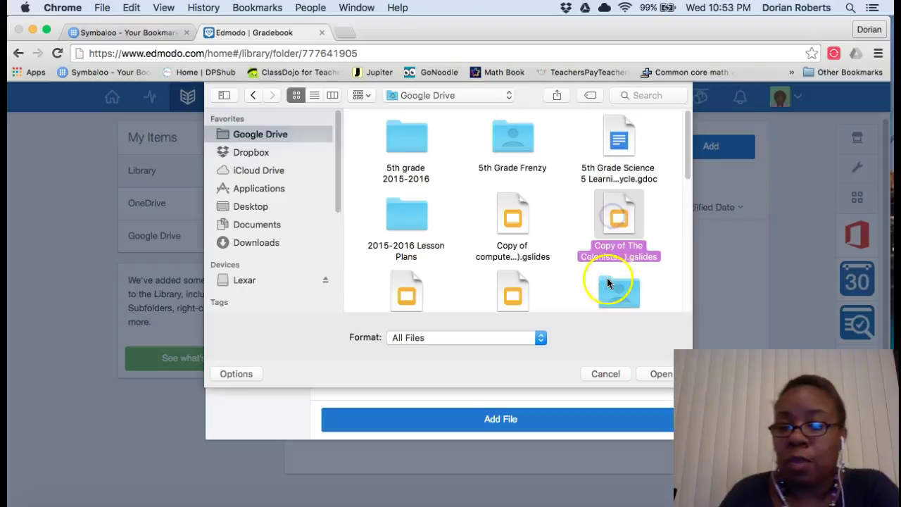
click(656, 375)
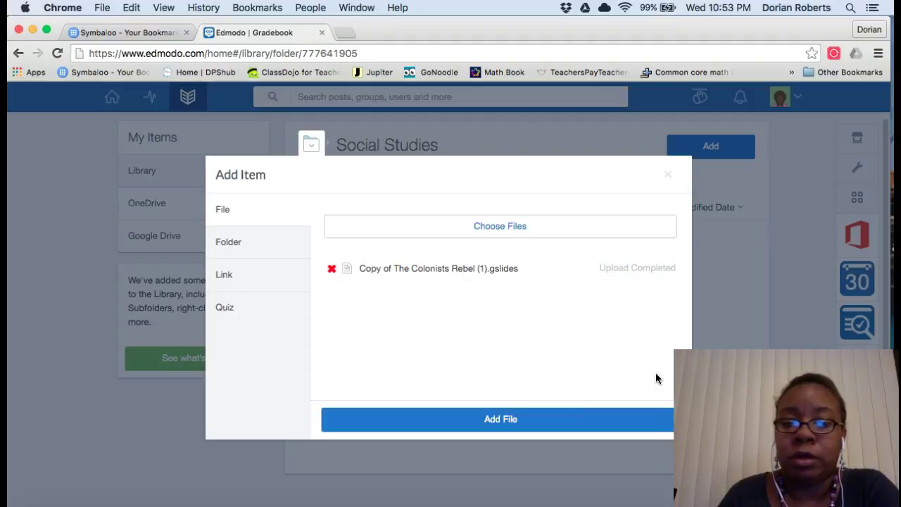
click(491, 420)
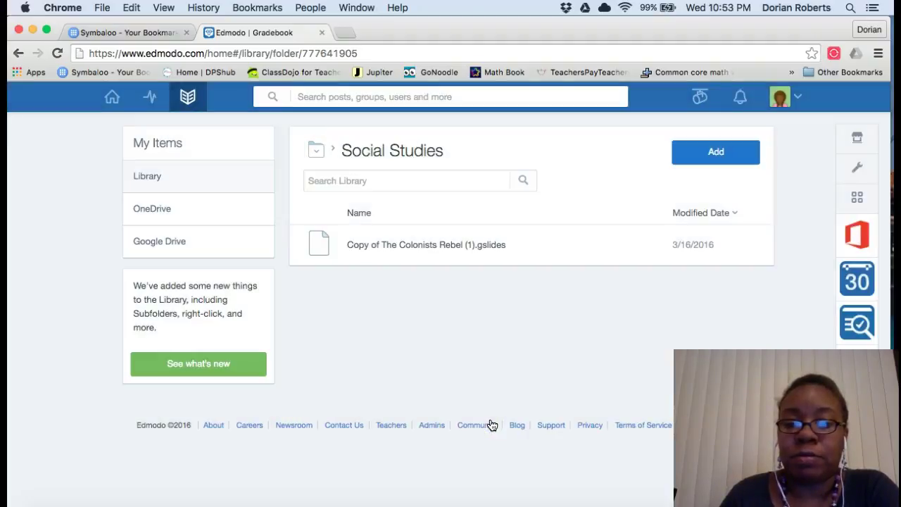
Go back up to the Library and reopen Social Studies to check the upload.
click(396, 181)
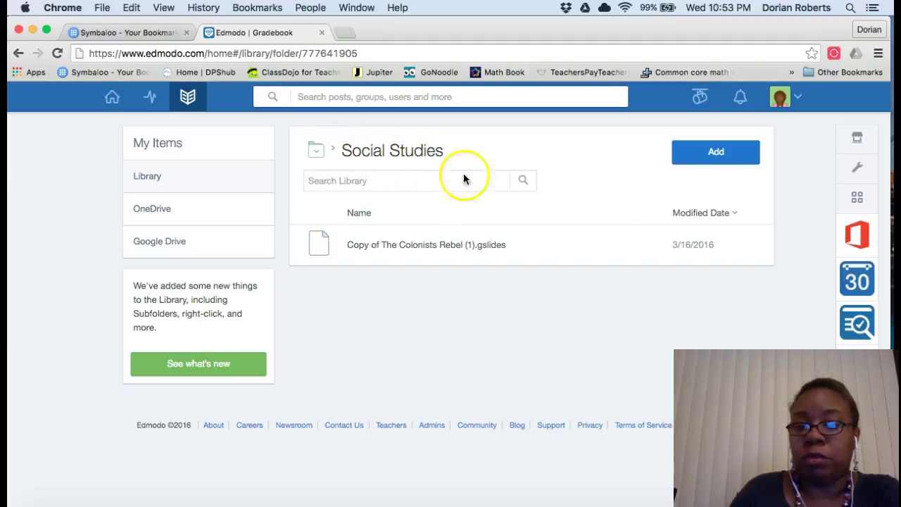
click(318, 151)
click(324, 175)
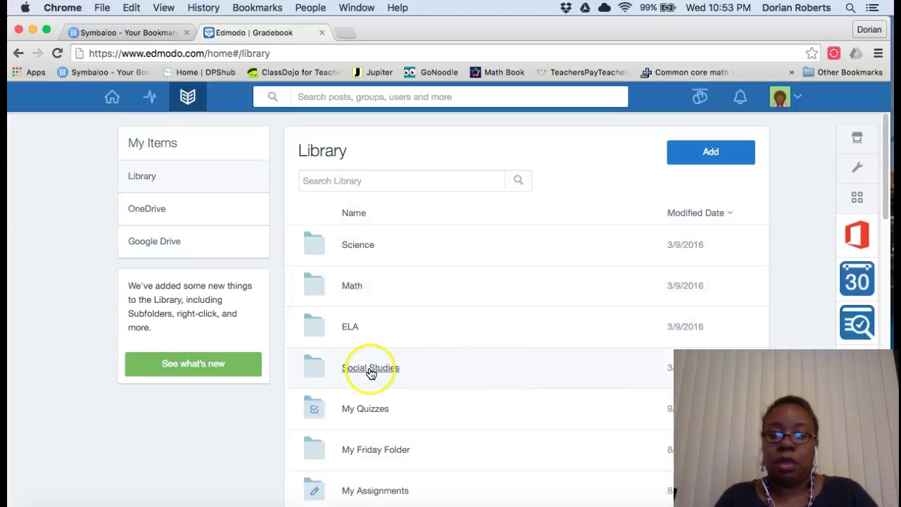
click(371, 370)
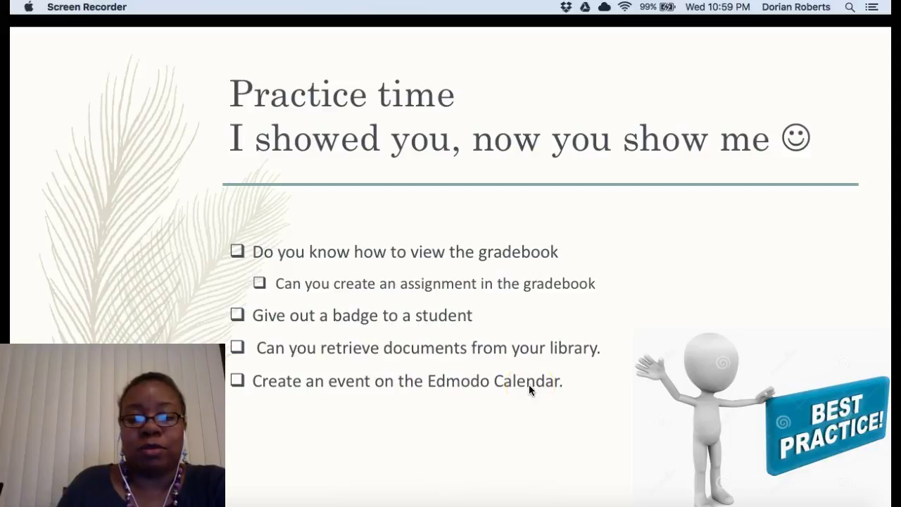
Leave the Practice time slideshow and bring Edmodo's teacher home page back in Chrome.
key(super+Tab)
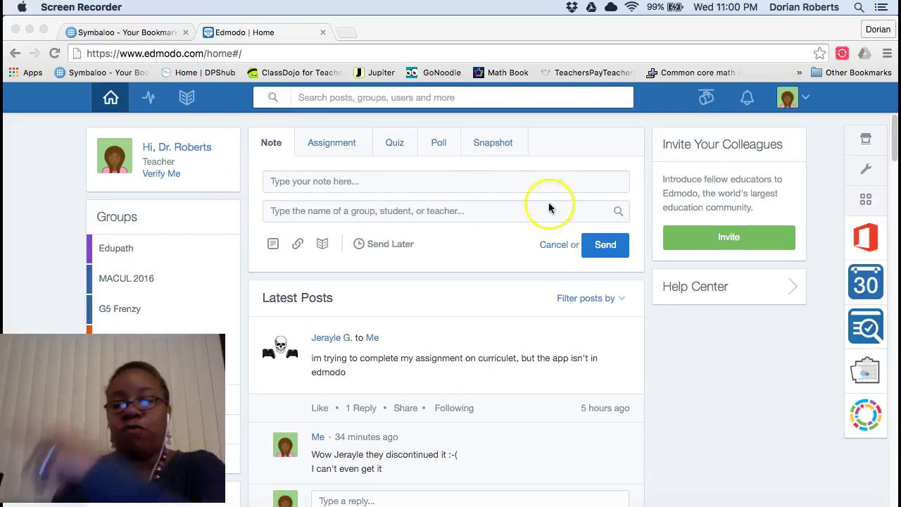
Open the Planner (30) from the right sidebar and scroll down to the Someday task area.
click(865, 283)
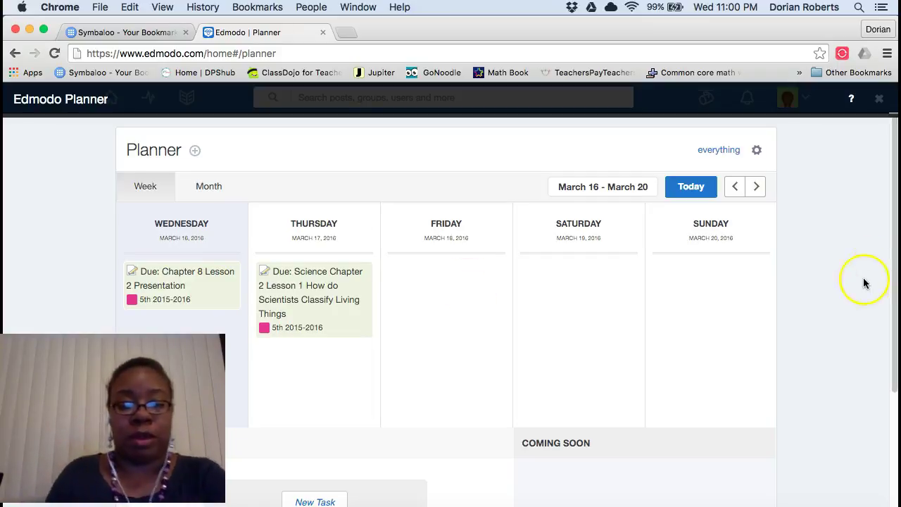
scroll(848, 306, down, 3)
scroll(848, 312, down, 1)
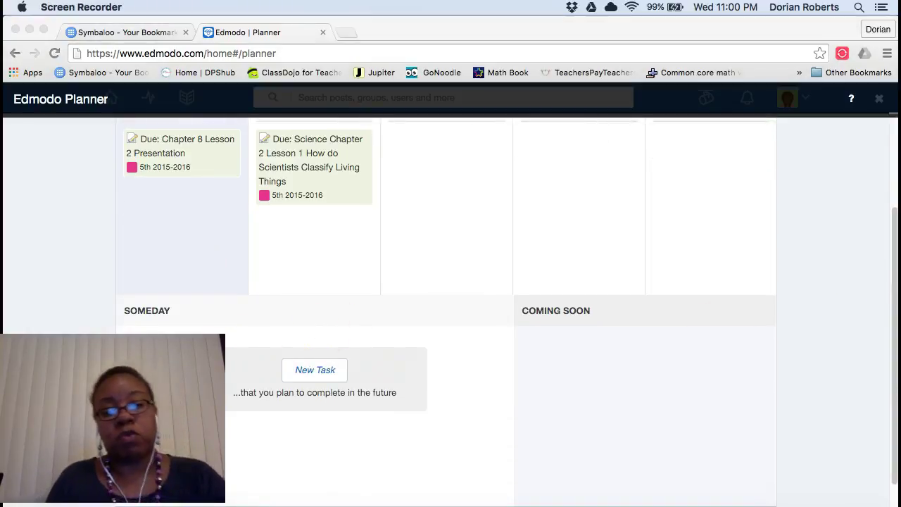
drag(113, 418, 778, 418)
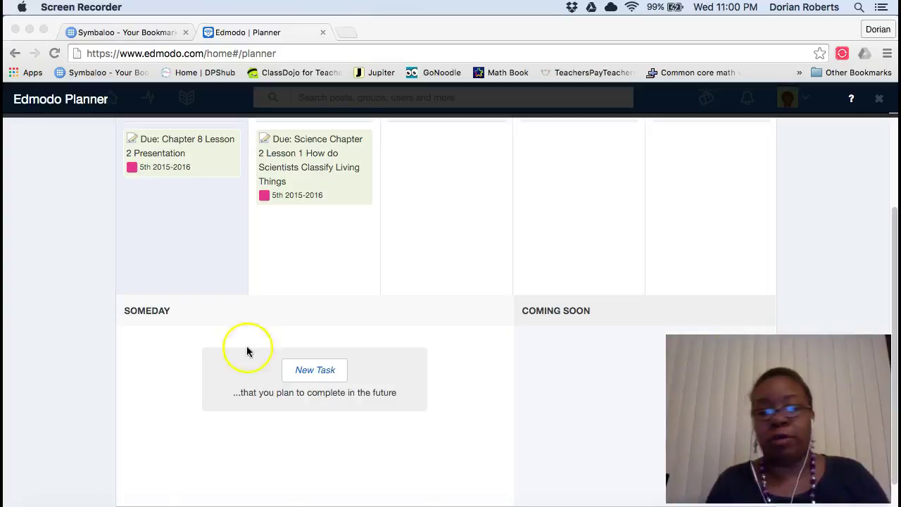
click(307, 379)
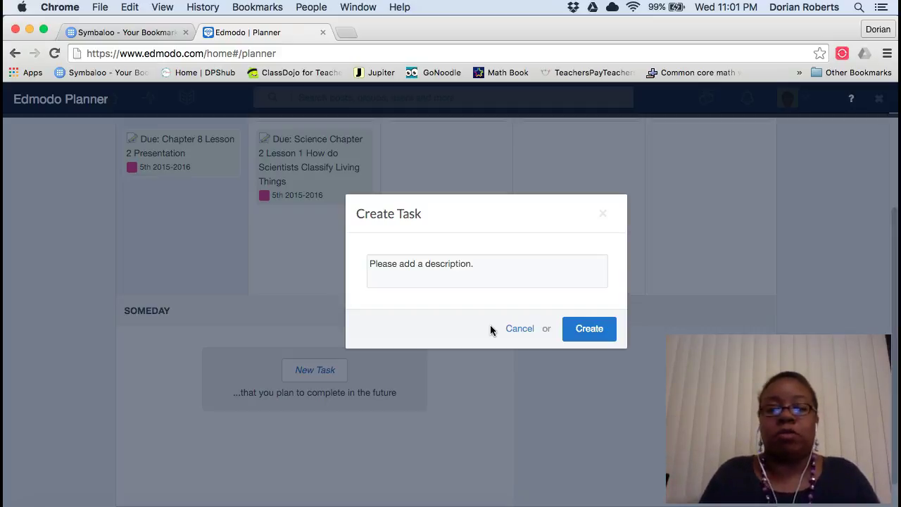
click(521, 329)
Switch the Planner to the month calendar and look over its entries.
scroll(520, 342, down, 2)
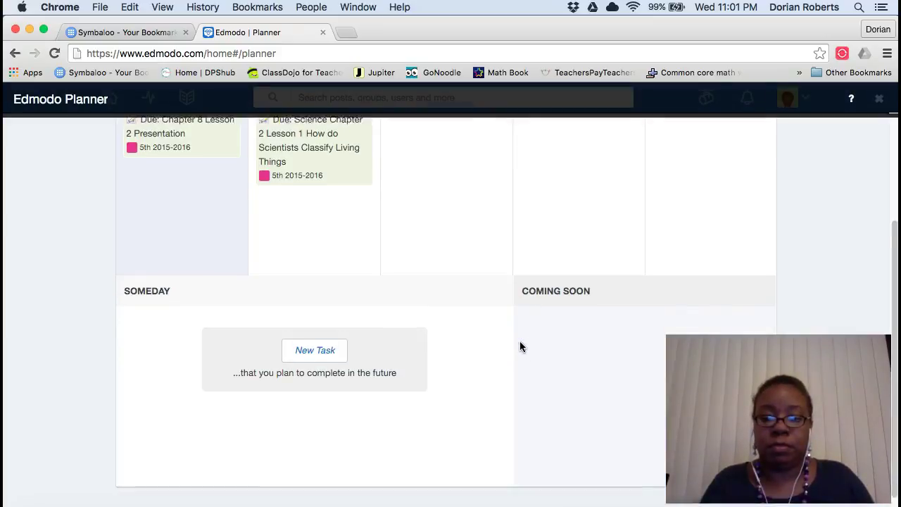
scroll(521, 343, up, 5)
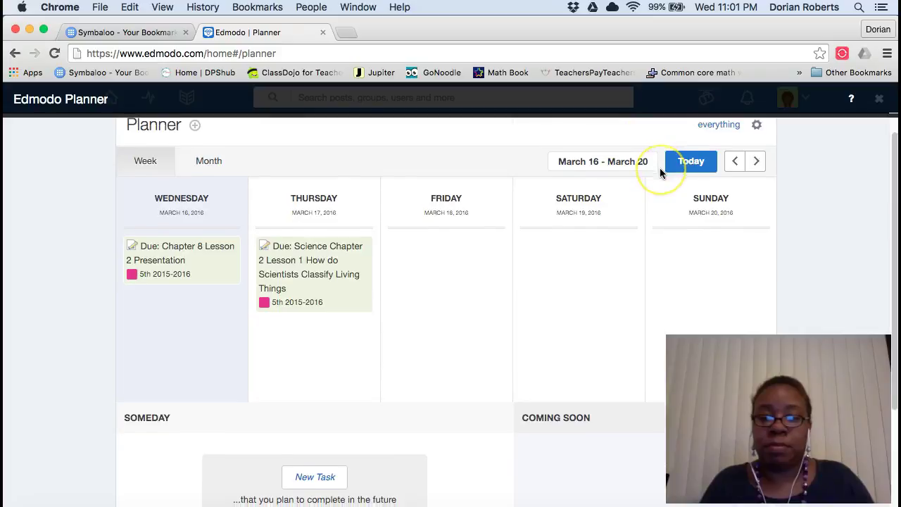
scroll(659, 170, up, 1)
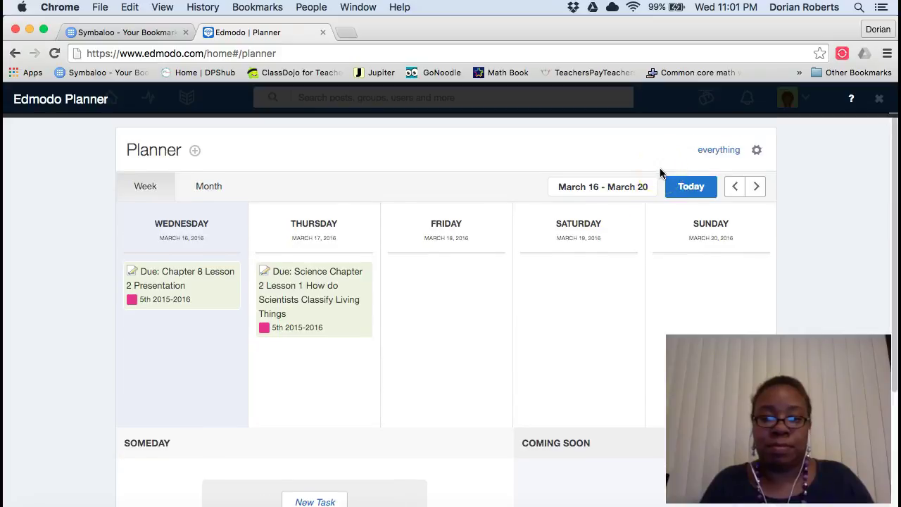
click(209, 187)
scroll(555, 268, down, 5)
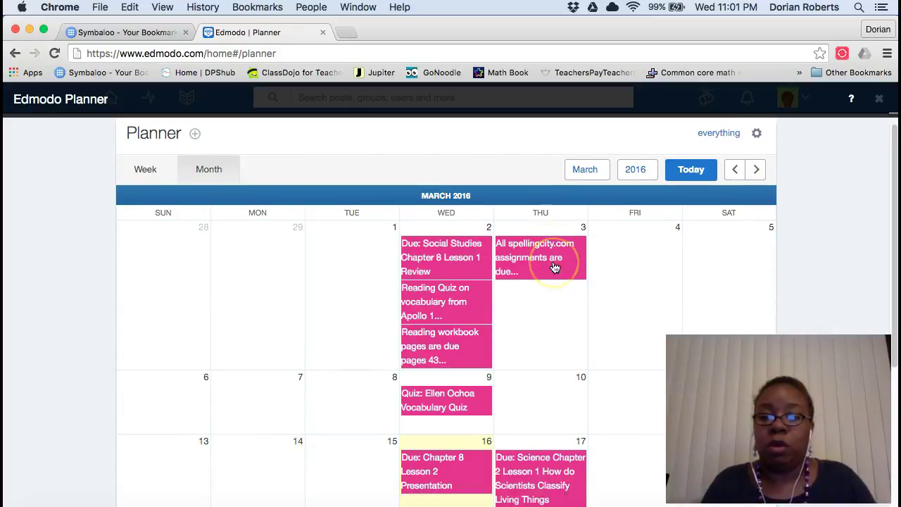
scroll(555, 267, up, 5)
click(611, 220)
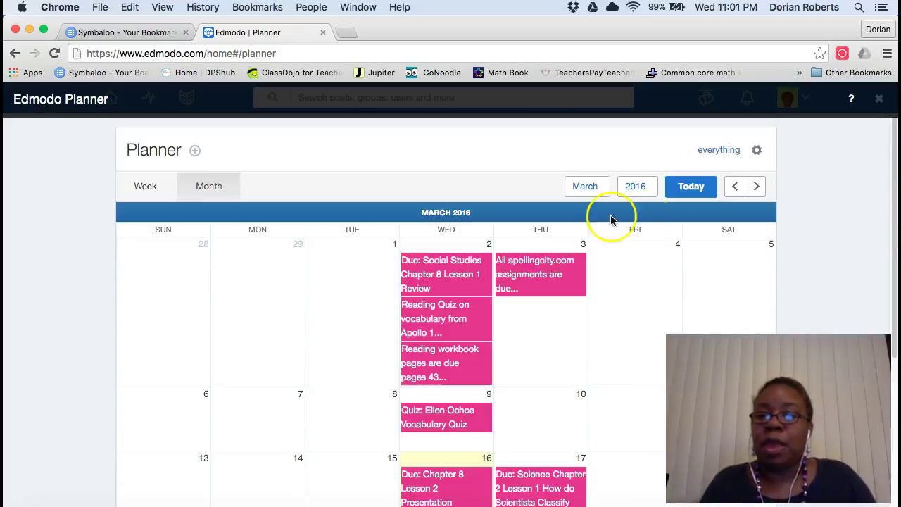
Dismiss the Print/Export menu and show the Planner's March 16–20 week.
click(757, 151)
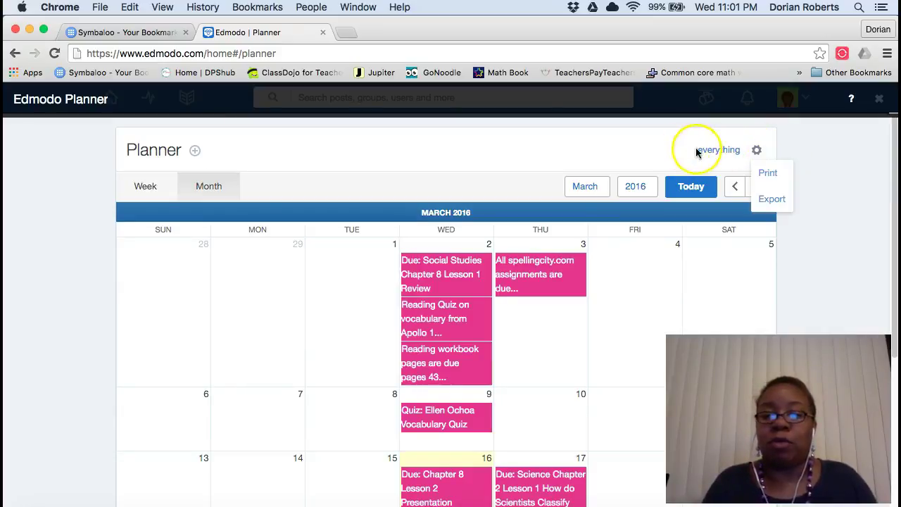
click(570, 134)
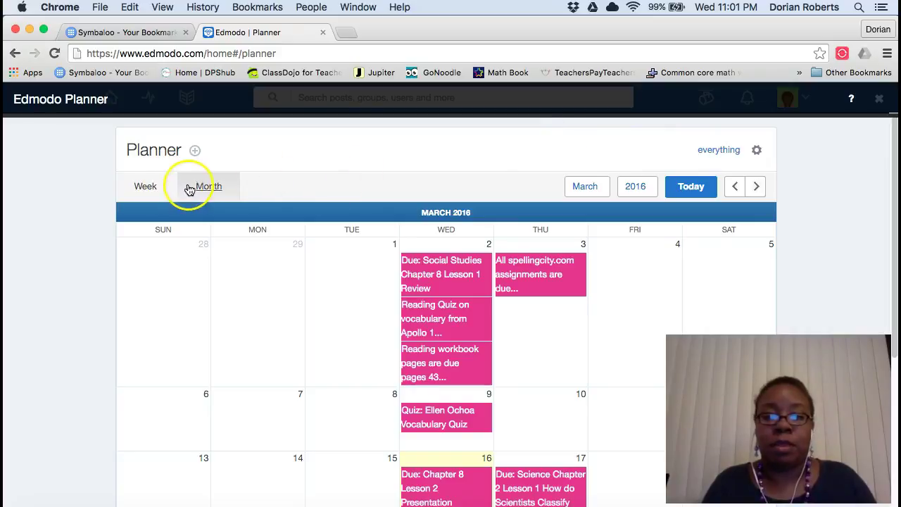
click(145, 186)
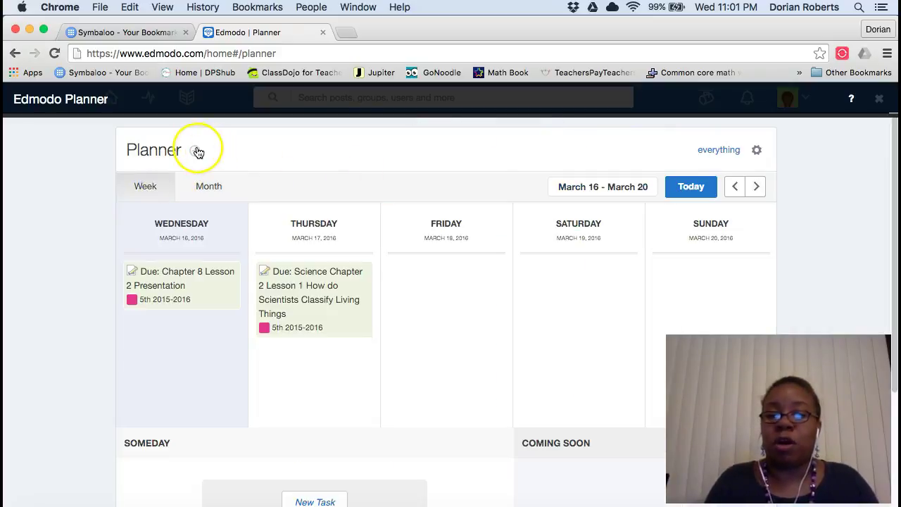
mouse_move(657, 261)
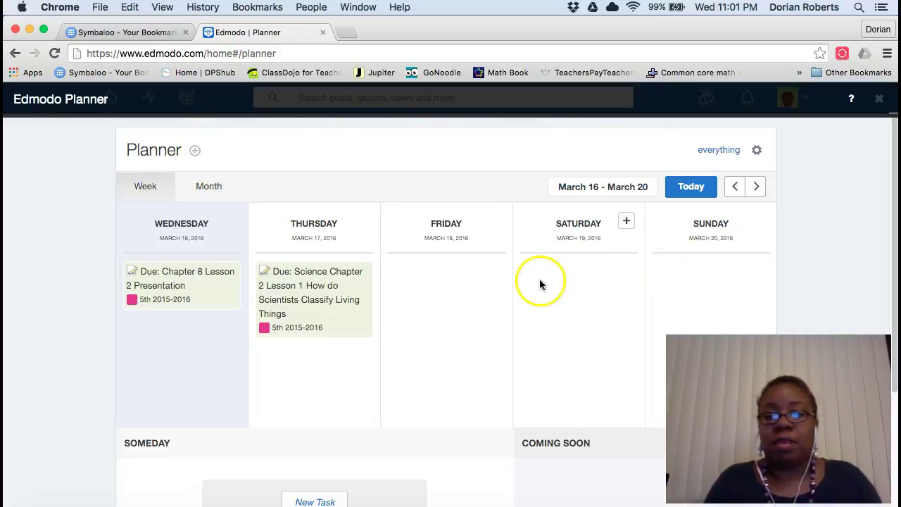
mouse_move(373, 210)
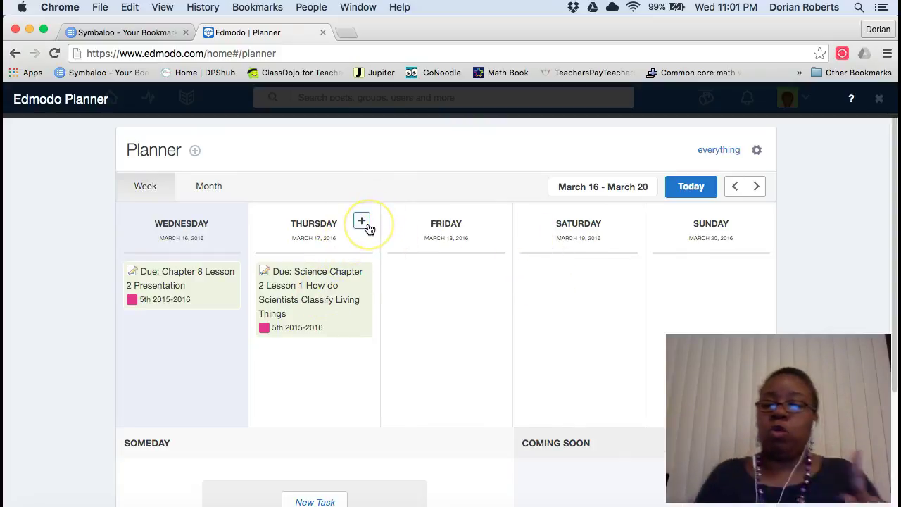
Start a new Thursday event with a date range ending March 18, 2016.
click(361, 223)
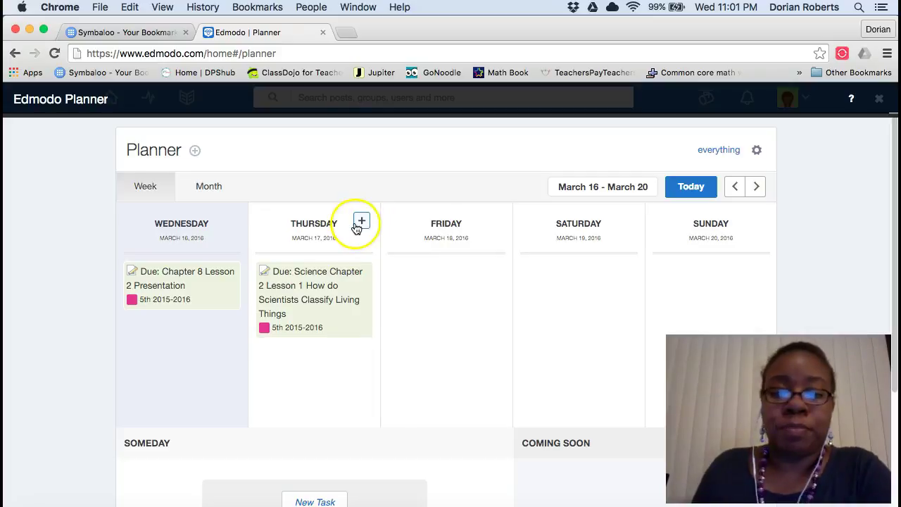
click(362, 222)
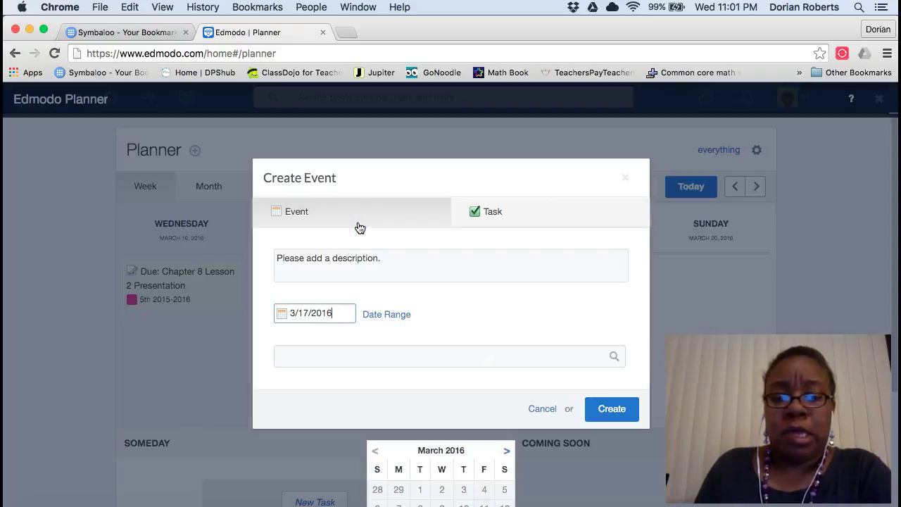
click(358, 258)
click(491, 213)
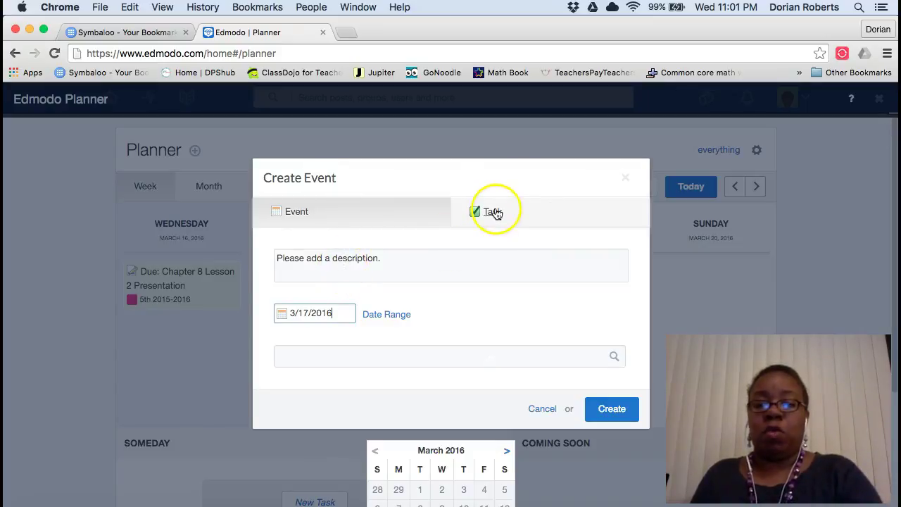
click(322, 318)
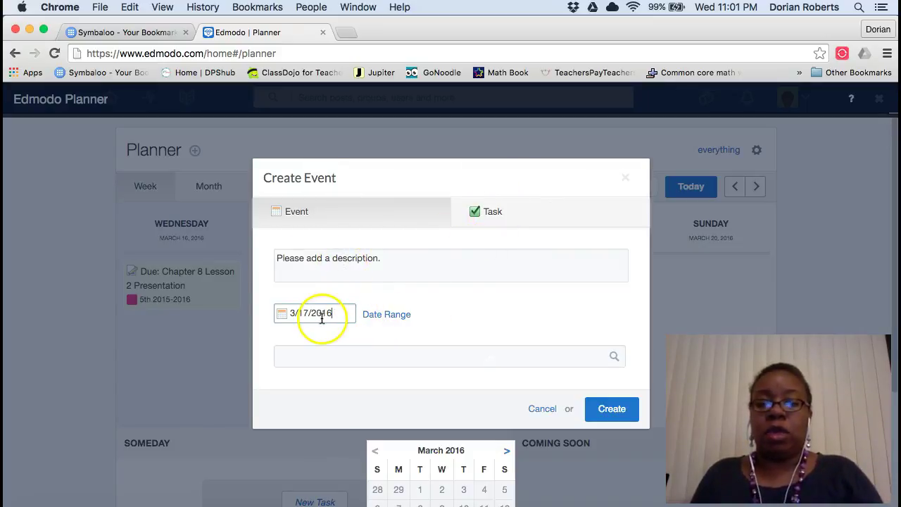
click(396, 317)
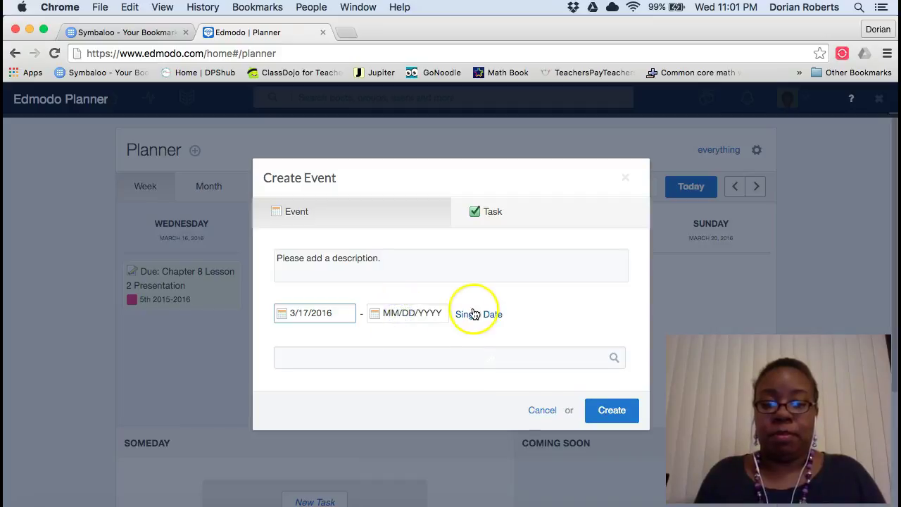
click(373, 315)
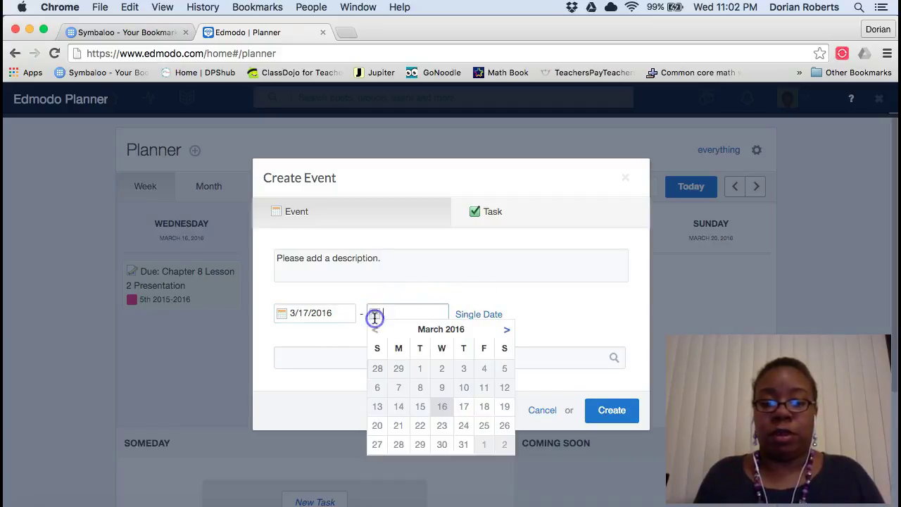
click(485, 408)
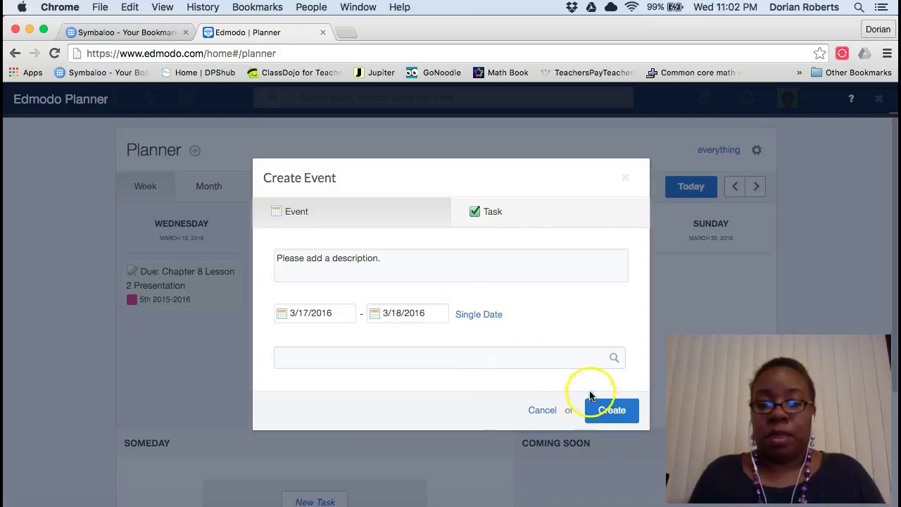
Describe the event as MAP TESTING, send it to 5th 2015-2016, and create it.
click(341, 264)
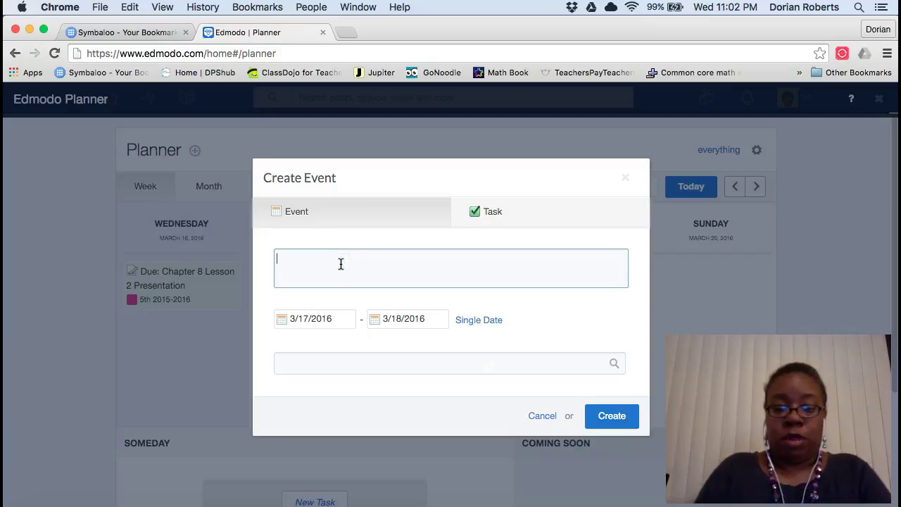
text(MAP TESTING)
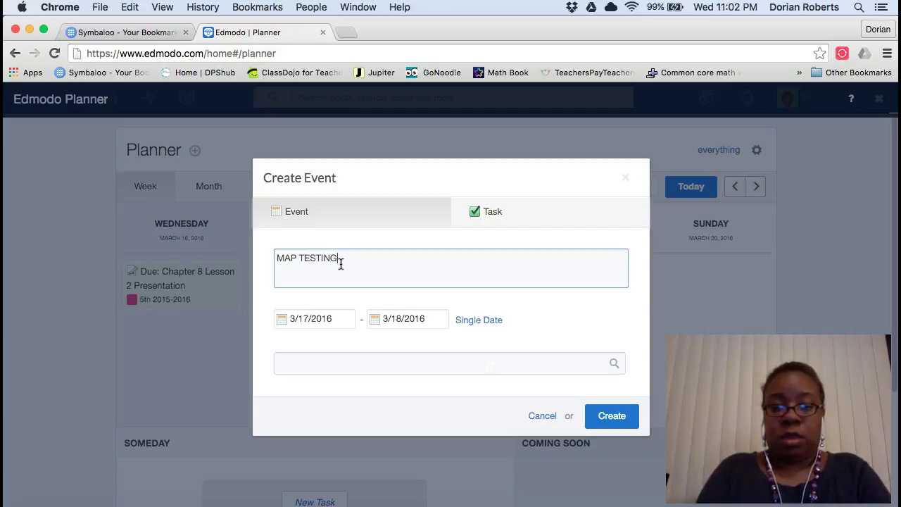
click(605, 417)
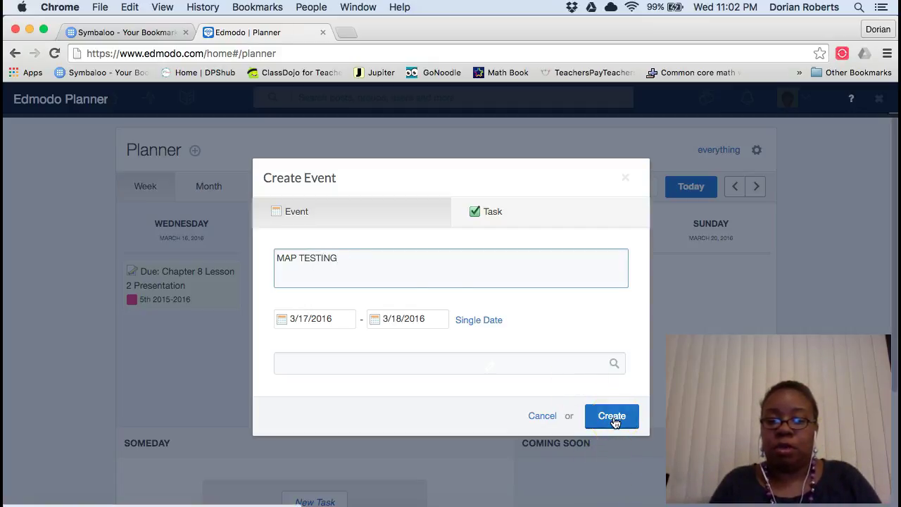
click(413, 359)
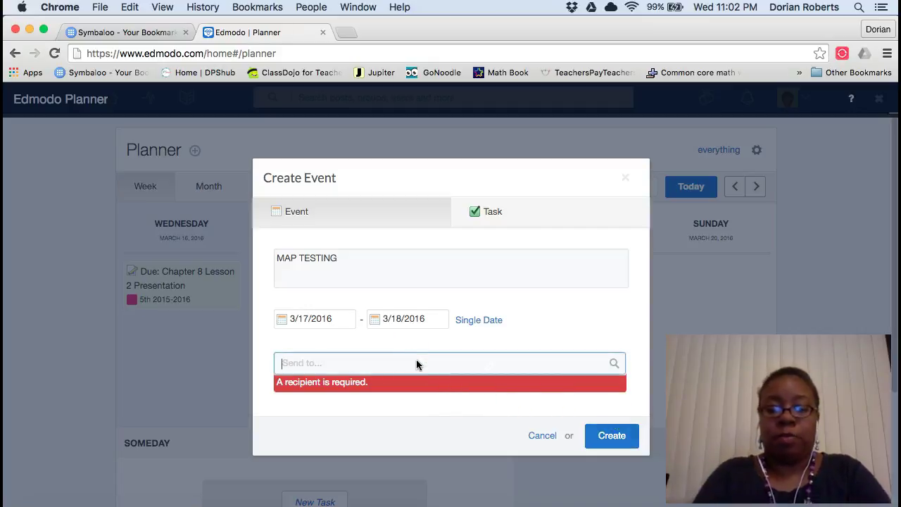
text(5th)
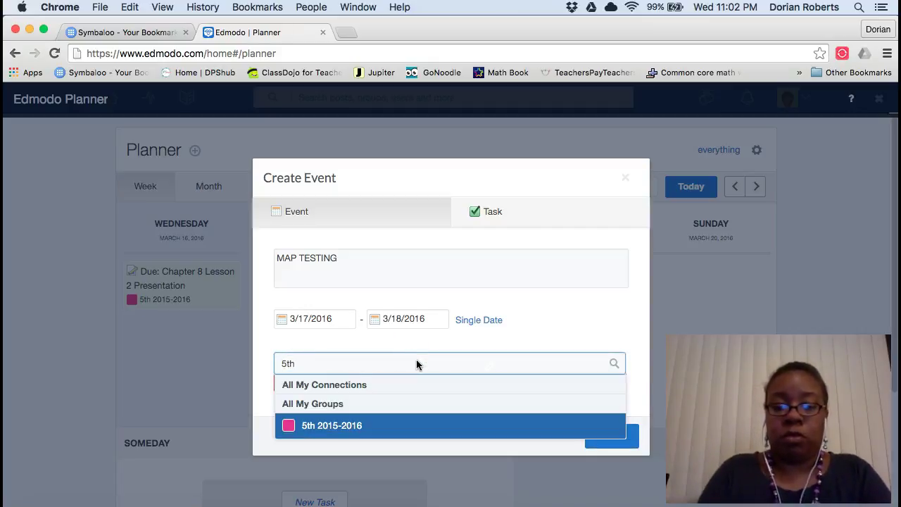
click(392, 427)
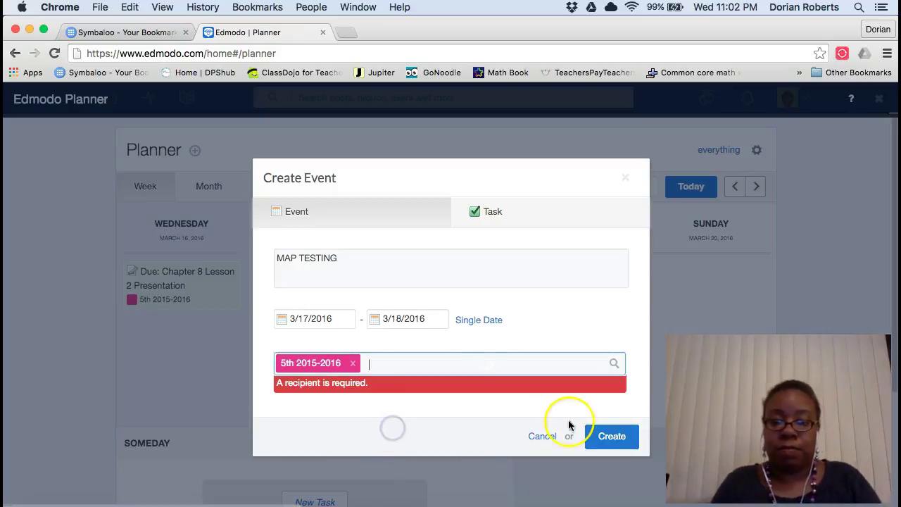
click(611, 436)
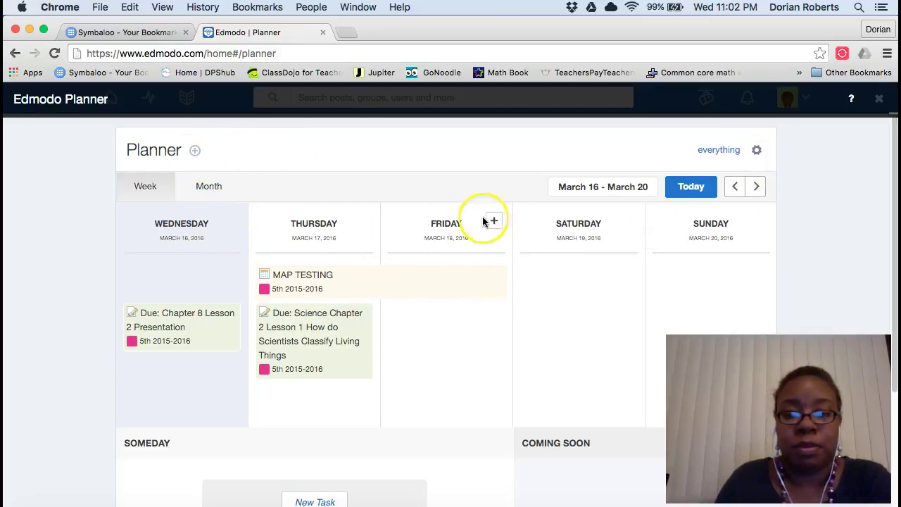
Add a Friday task reading 'Be sure to bring your complete journal entry for the week'.
click(495, 222)
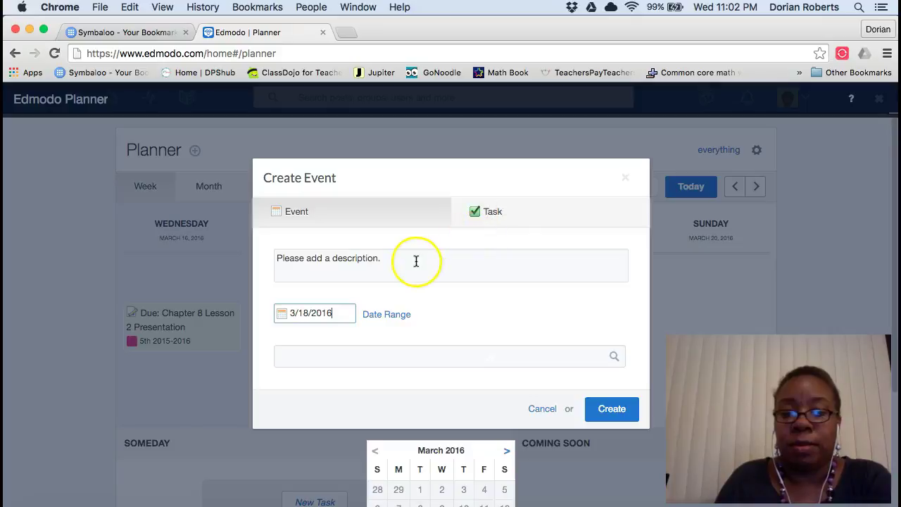
click(492, 210)
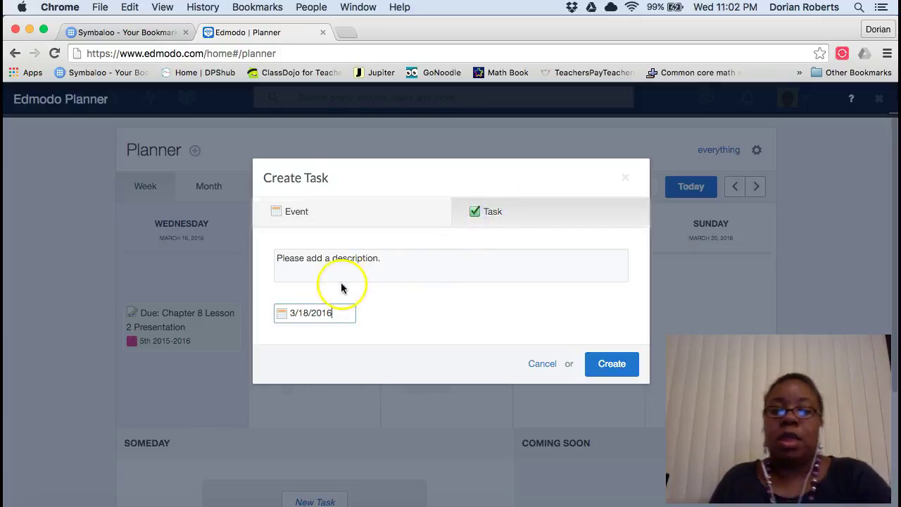
click(342, 260)
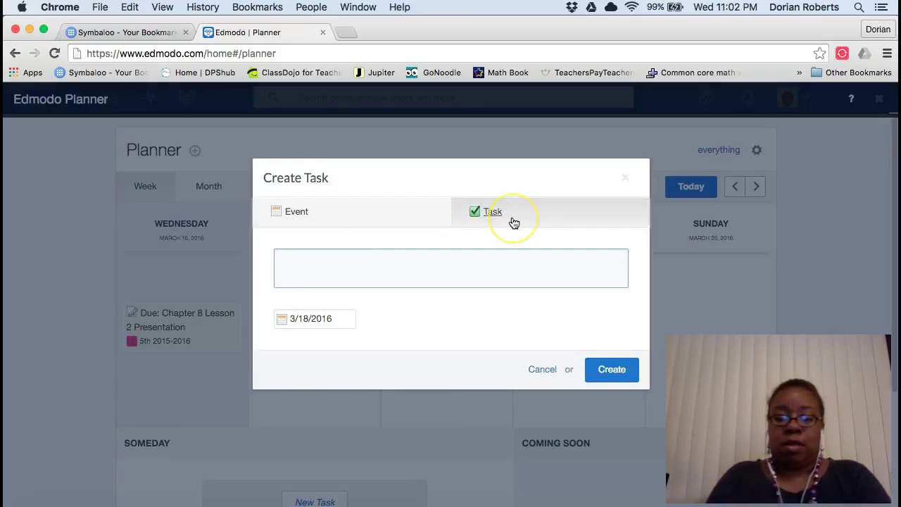
text(B)
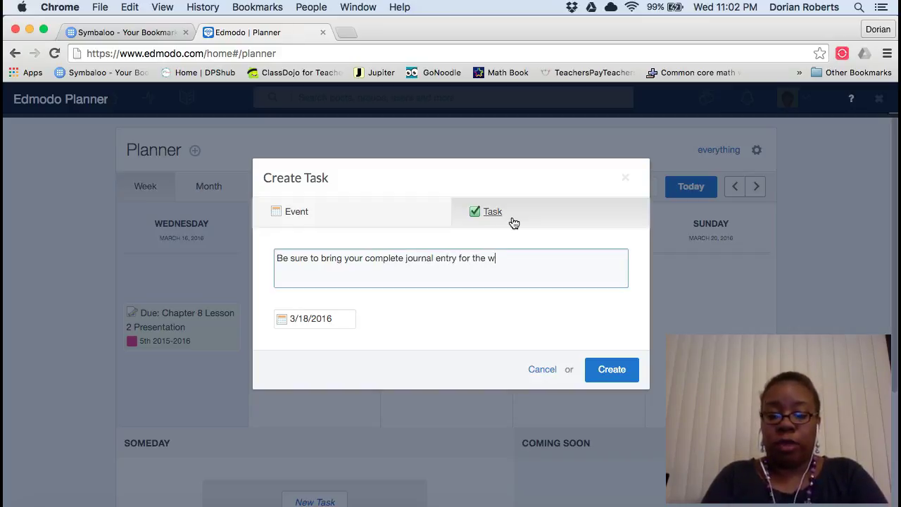
click(611, 369)
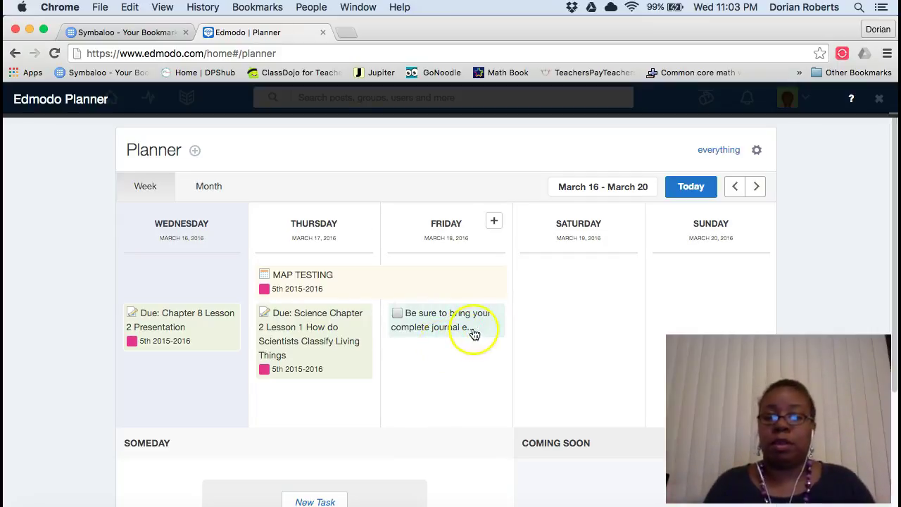
scroll(505, 354, down, 1)
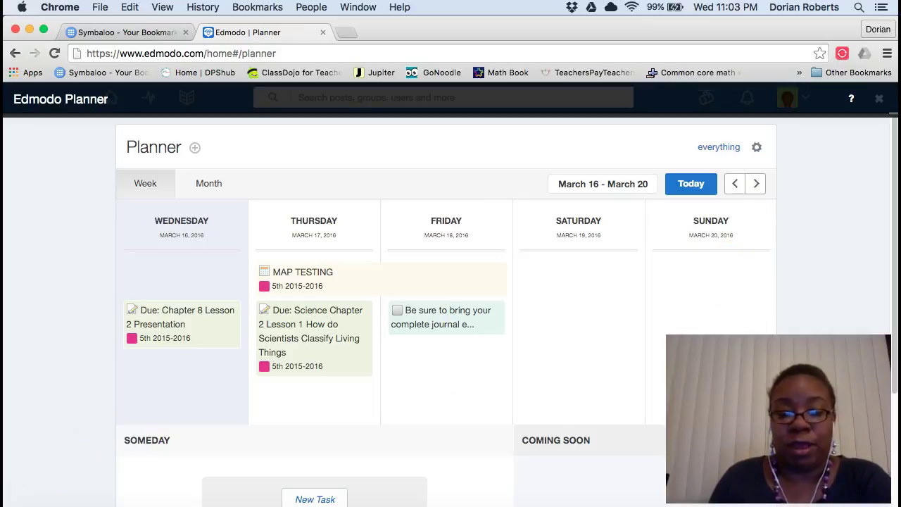
Return to the PowerPoint slideshow showing the Practice time checklist slide.
key(ctrl+Right)
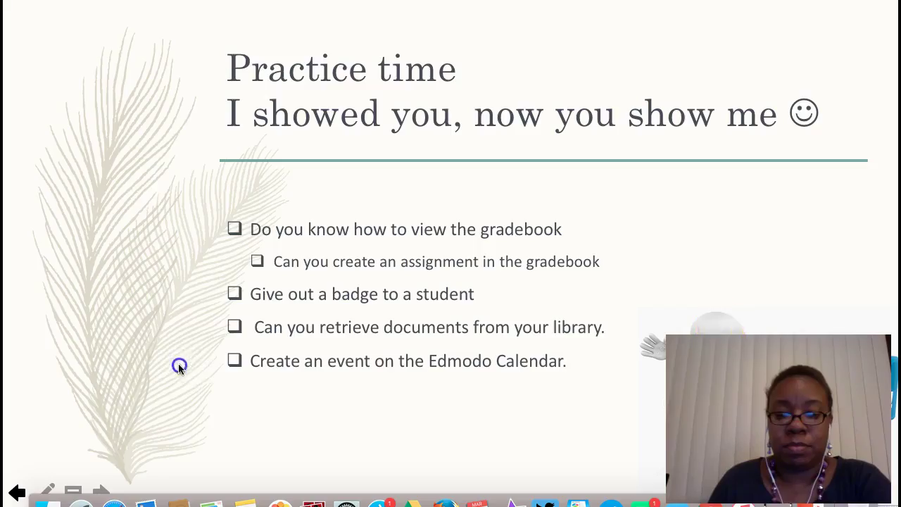